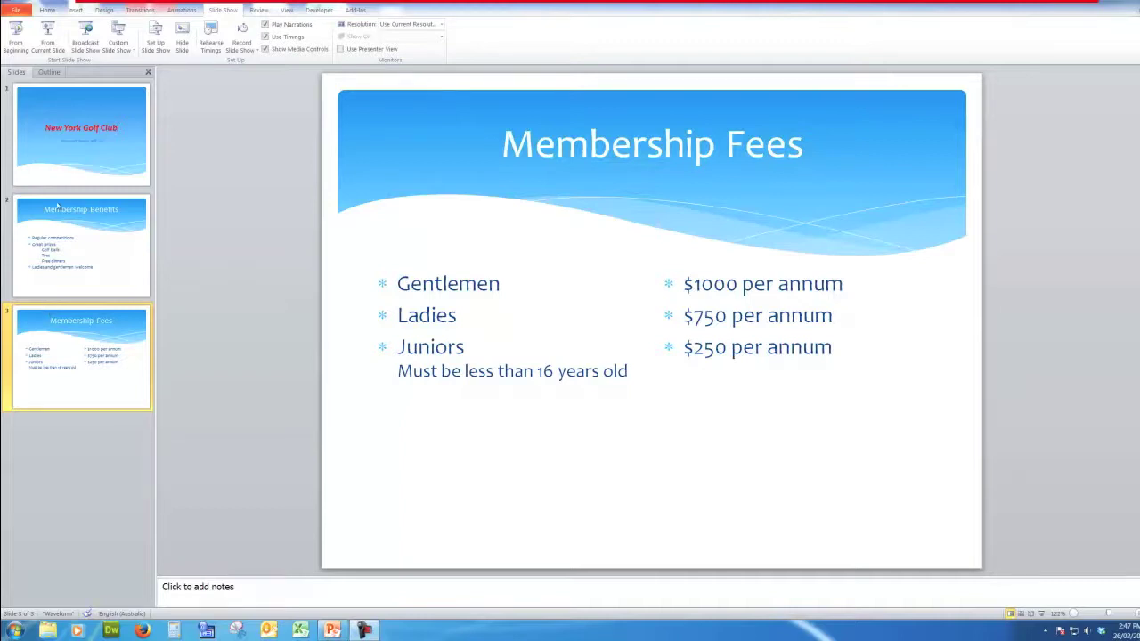
# - Add a new slide after the Membership Fees slide and give it the Title and Content layout
pyautogui.click(47, 11)
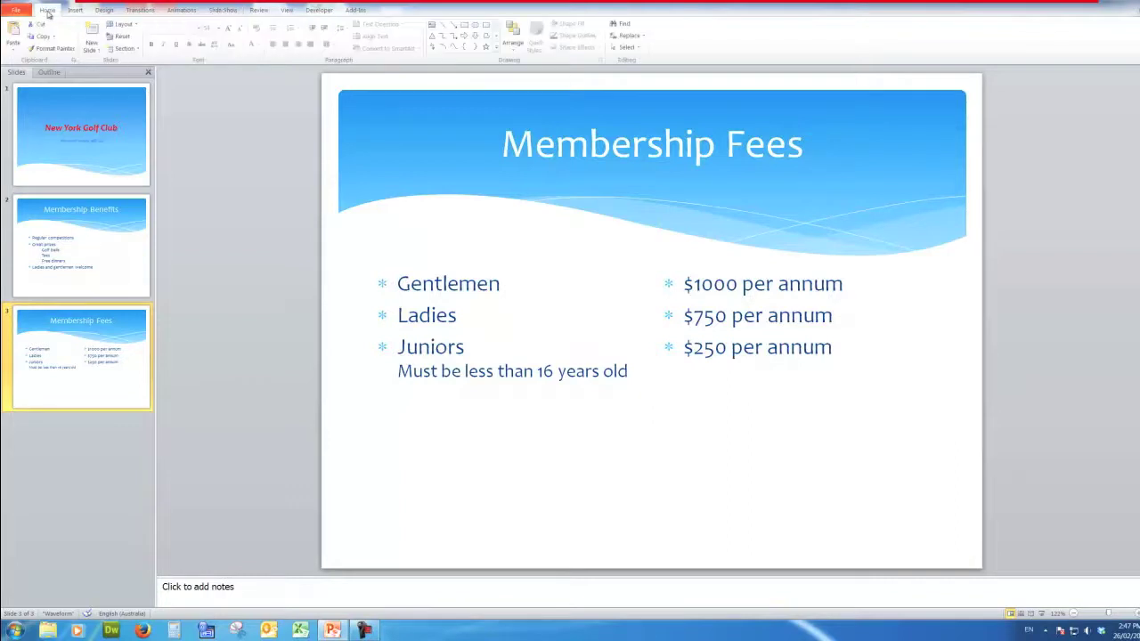
pyautogui.click(93, 34)
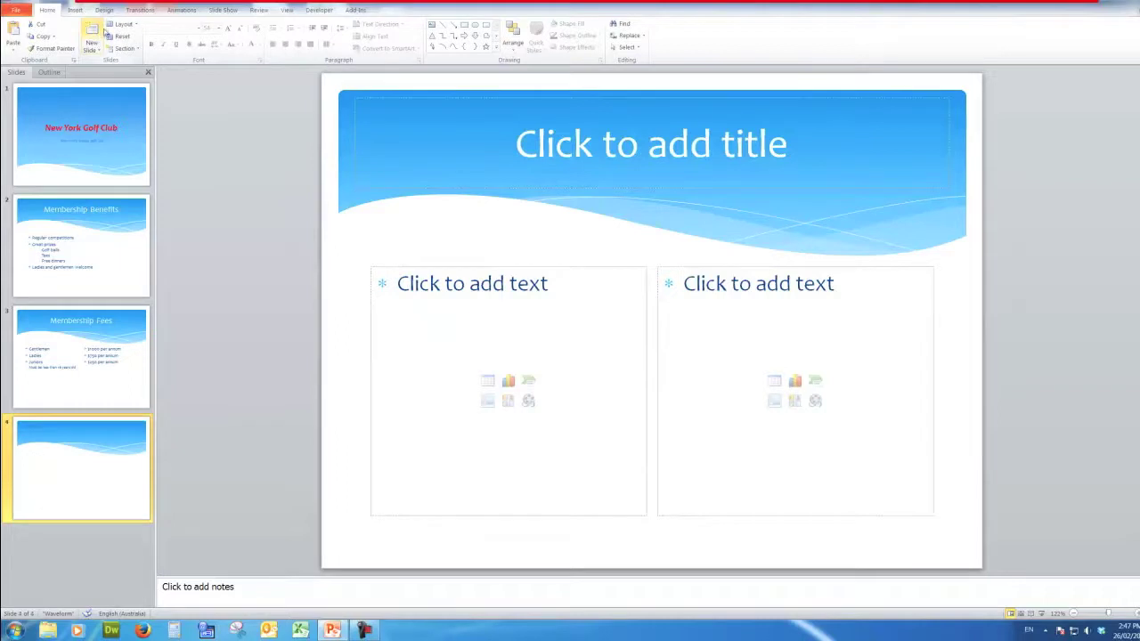
pyautogui.click(132, 24)
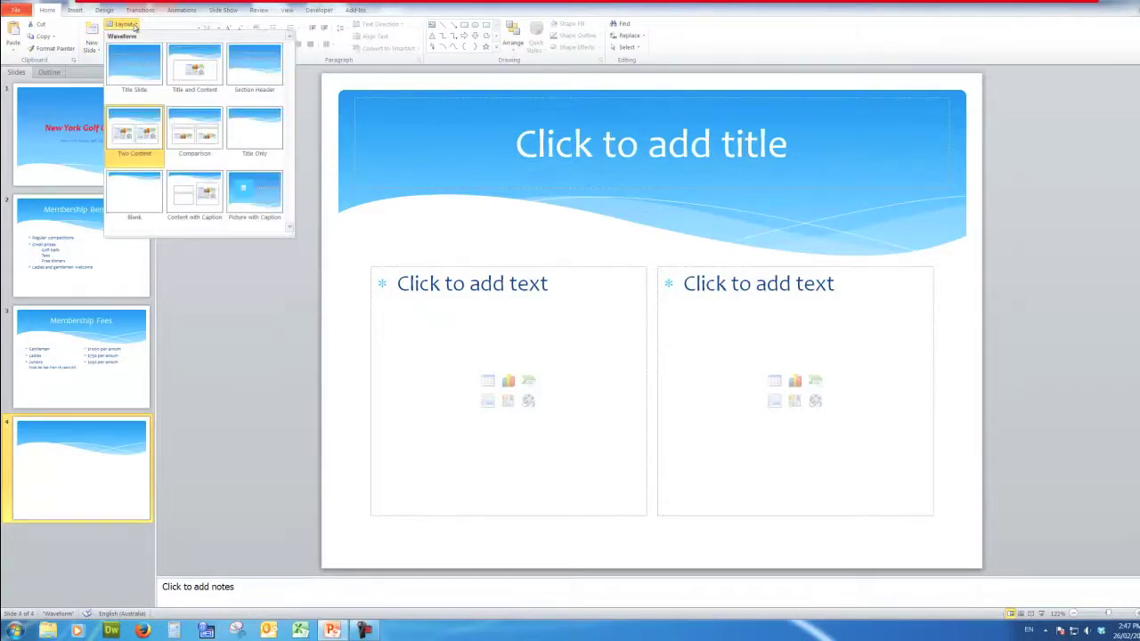
pyautogui.click(186, 66)
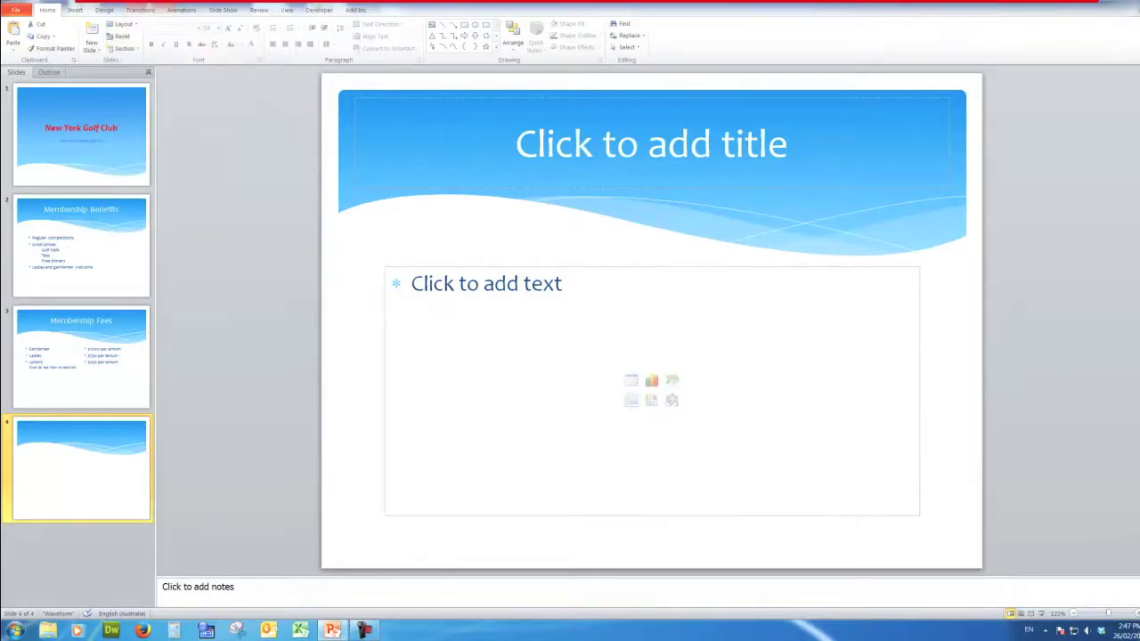
# - Enter "Membership projections" as the title of the new slide
pyautogui.click(626, 150)
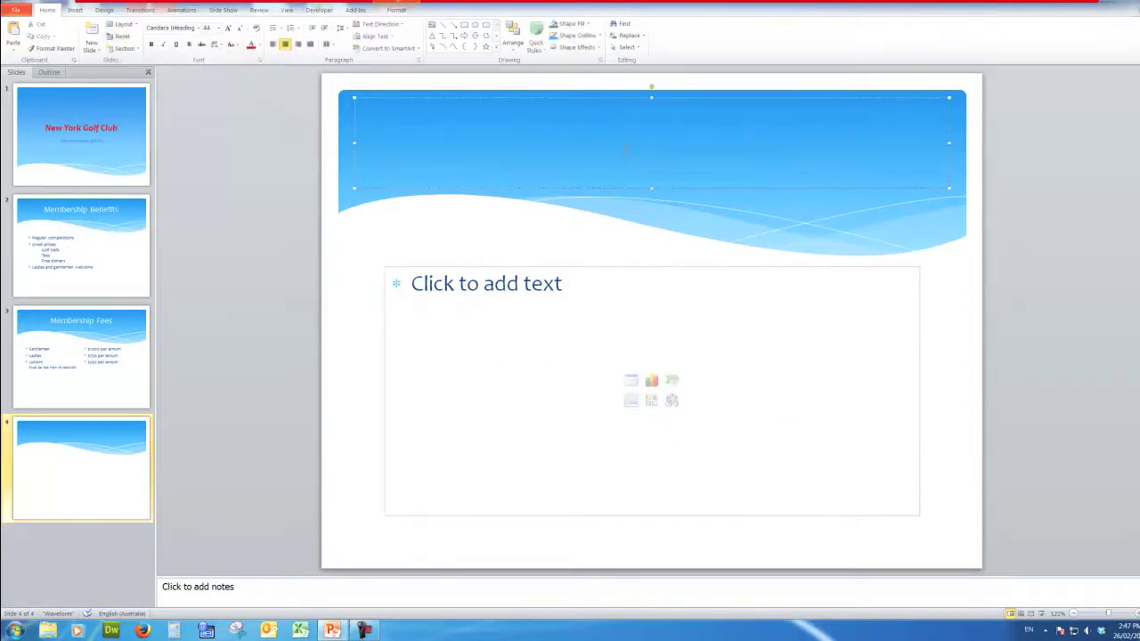
pyautogui.write('Me')
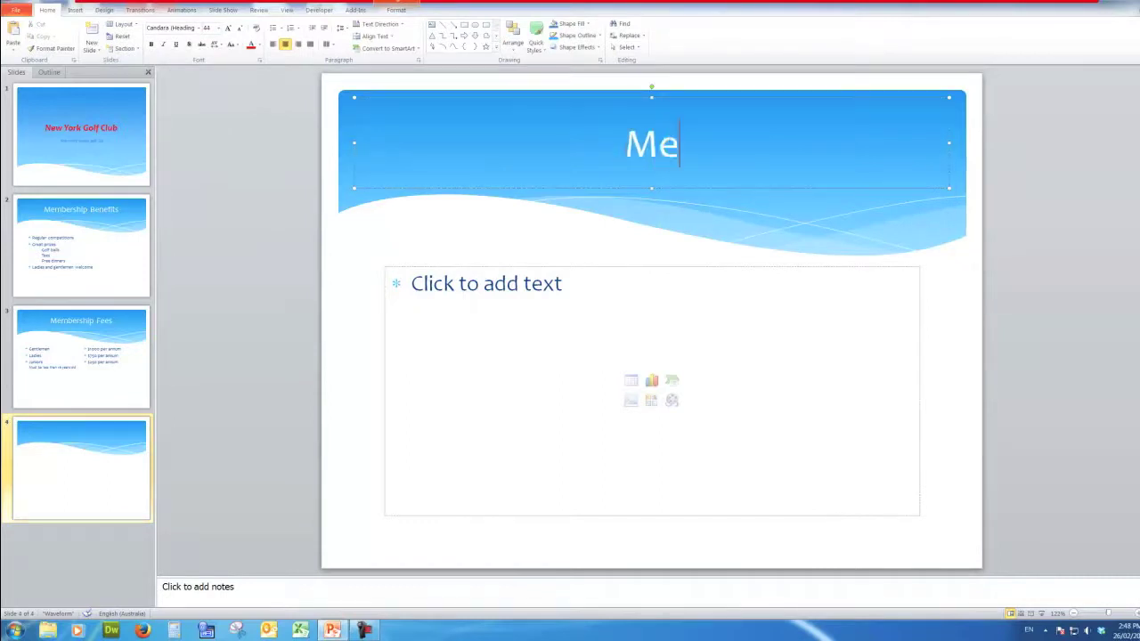
pyautogui.write('mbers')
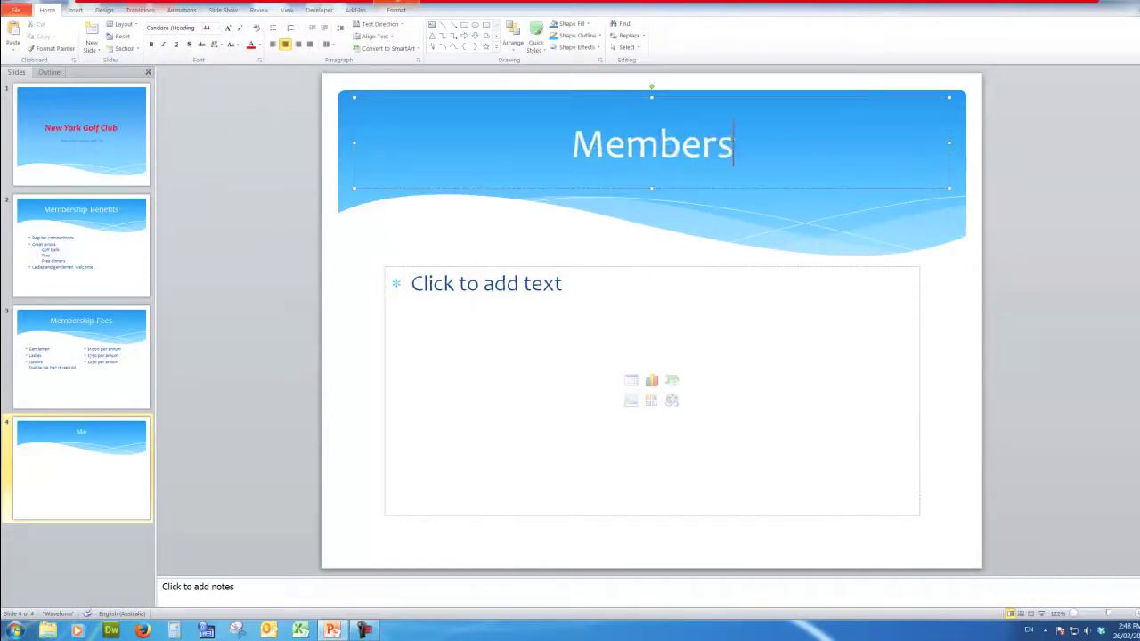
pyautogui.write('hip ')
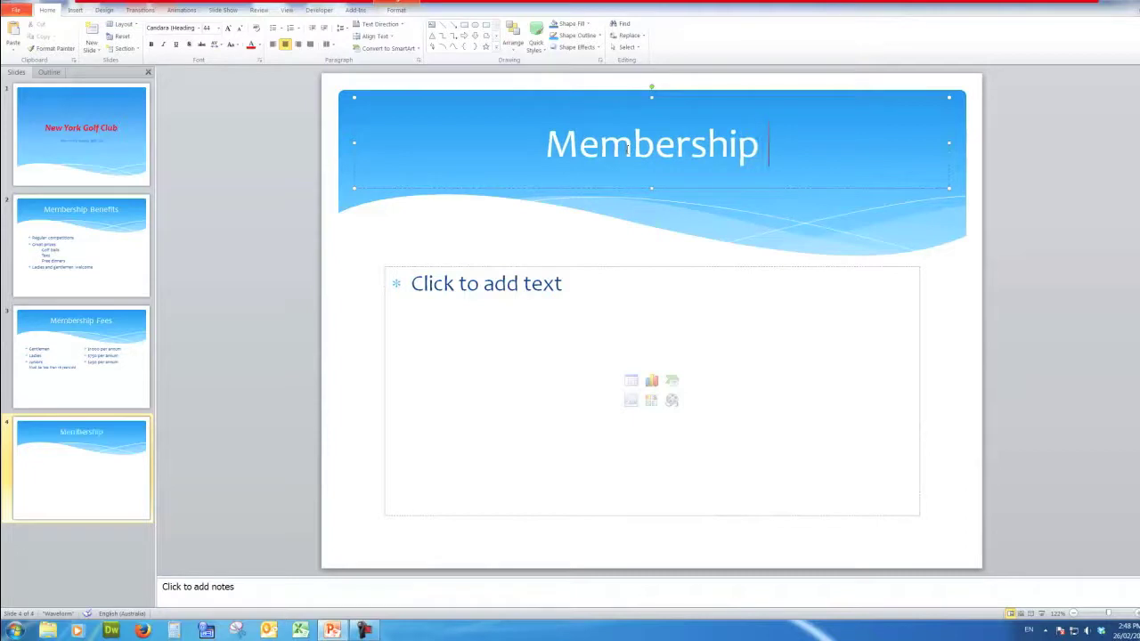
pyautogui.write('pro')
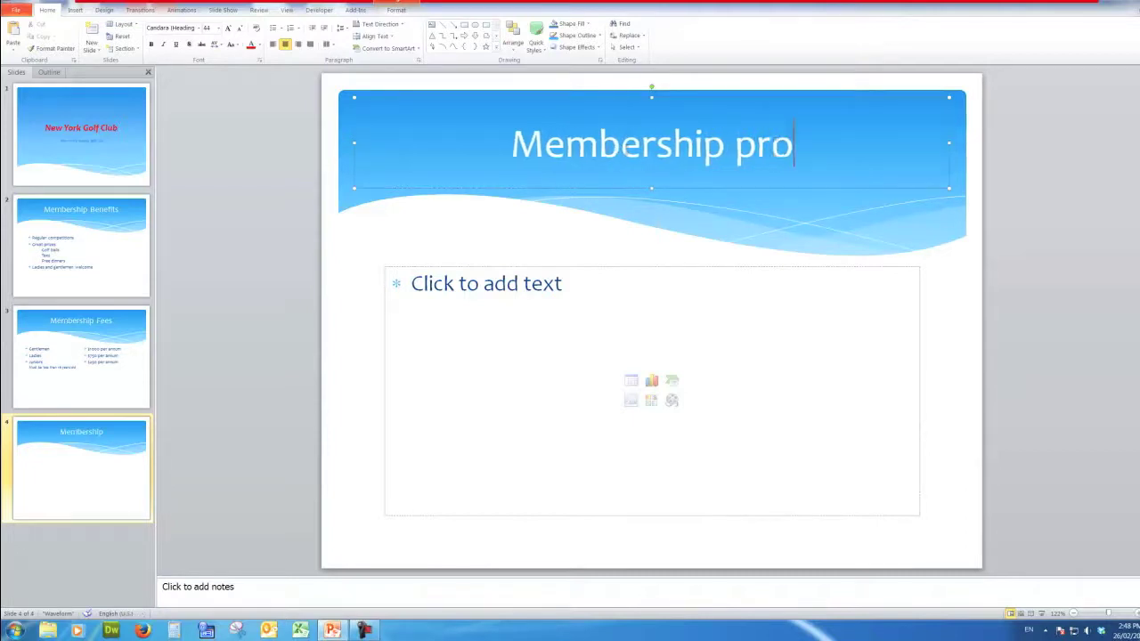
pyautogui.write('jecti')
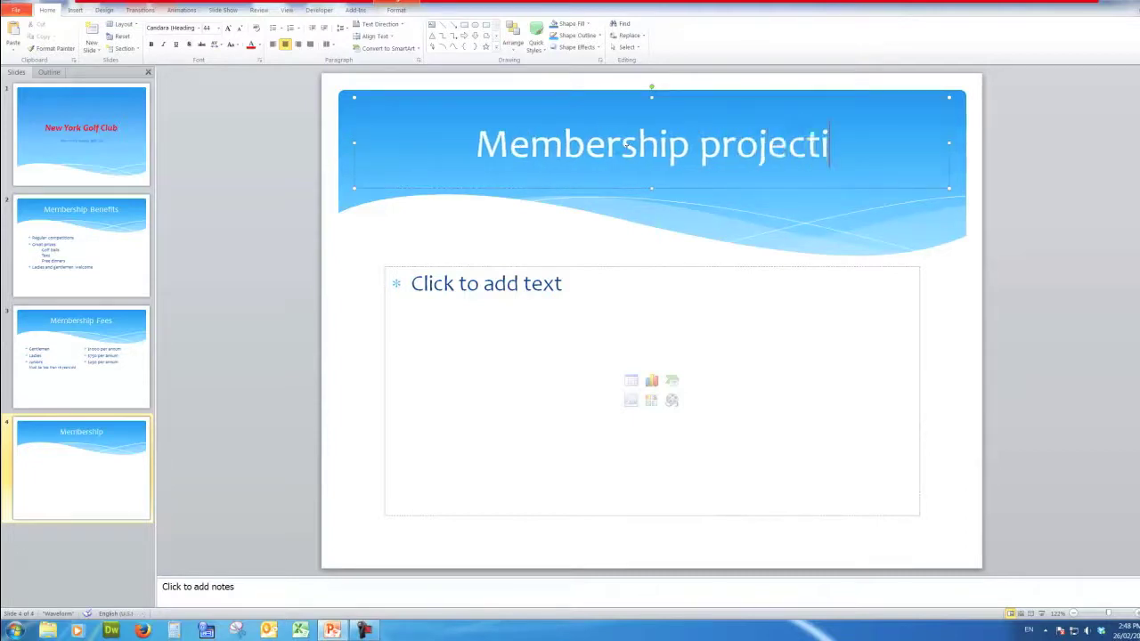
pyautogui.write('ons')
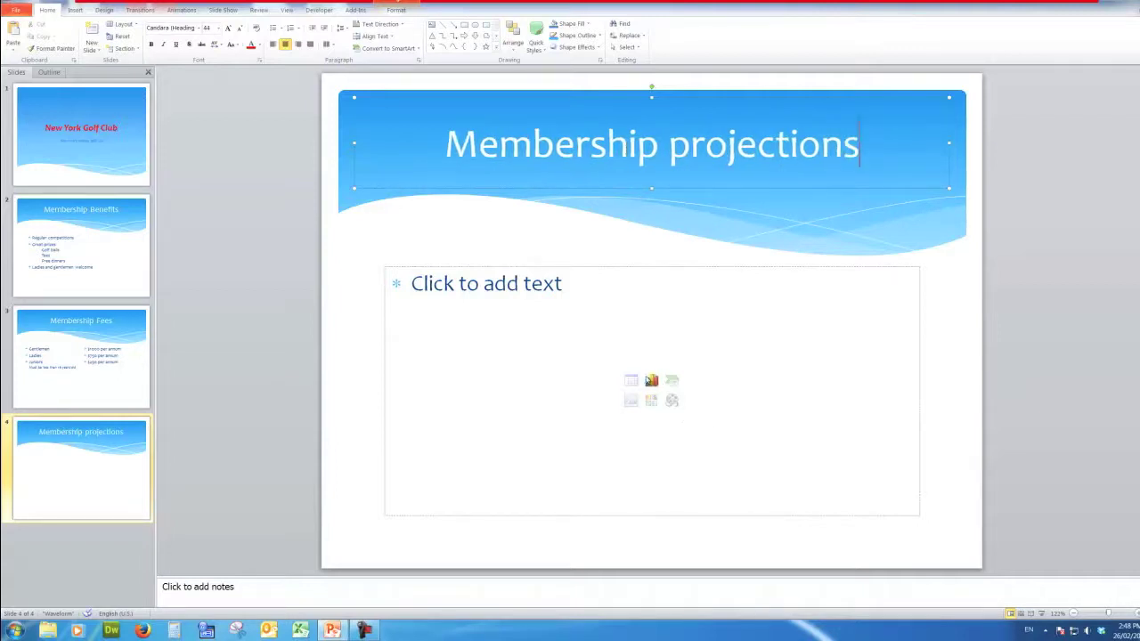
# - Insert a clustered column chart in the content placeholder and label its four categories Year 1 to Year 4
pyautogui.click(653, 382)
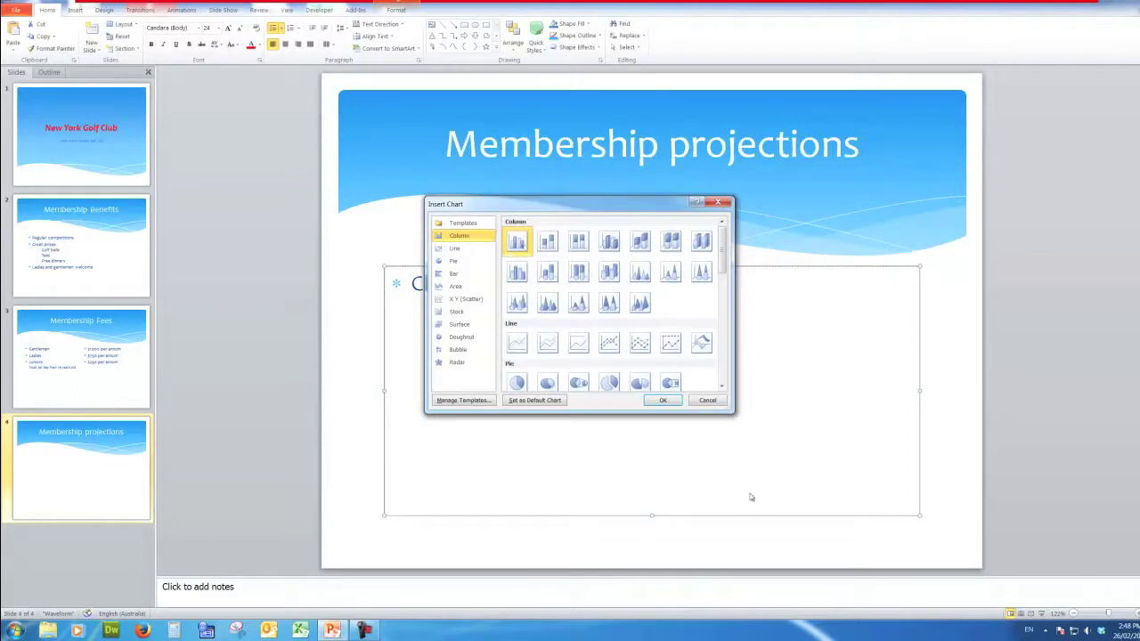
pyautogui.click(661, 401)
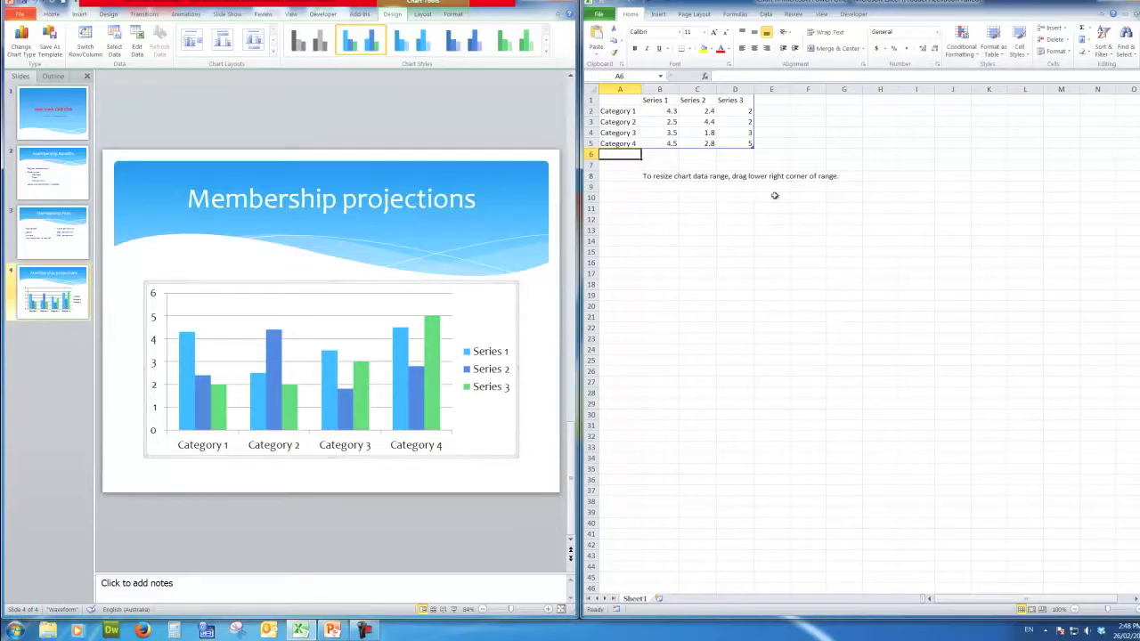
pyautogui.click(620, 110)
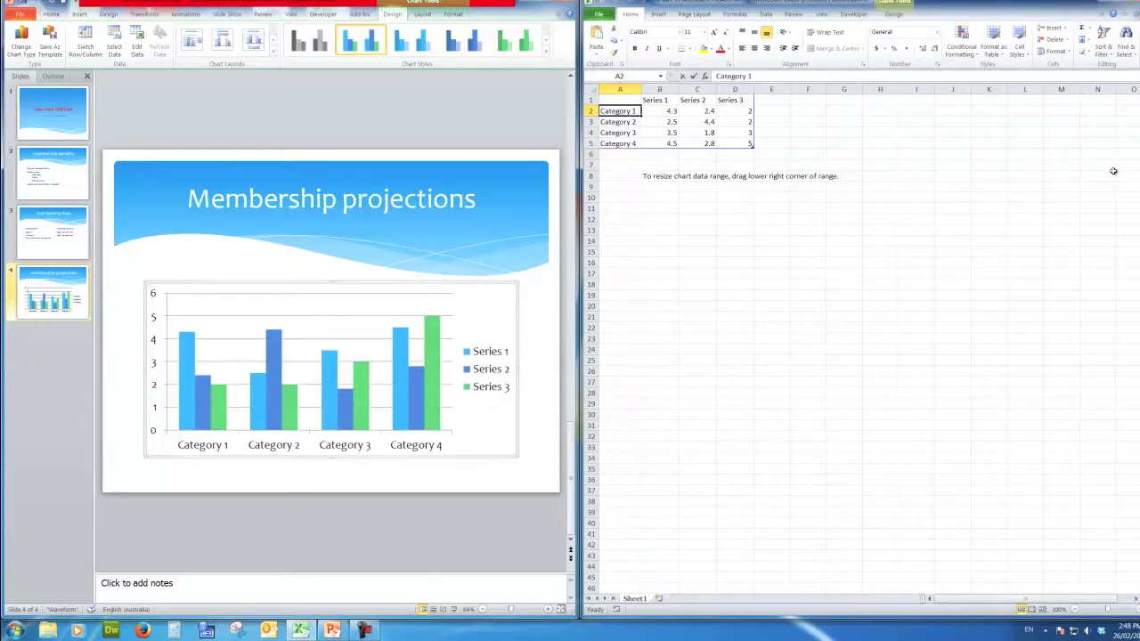
pyautogui.write('Year 1')
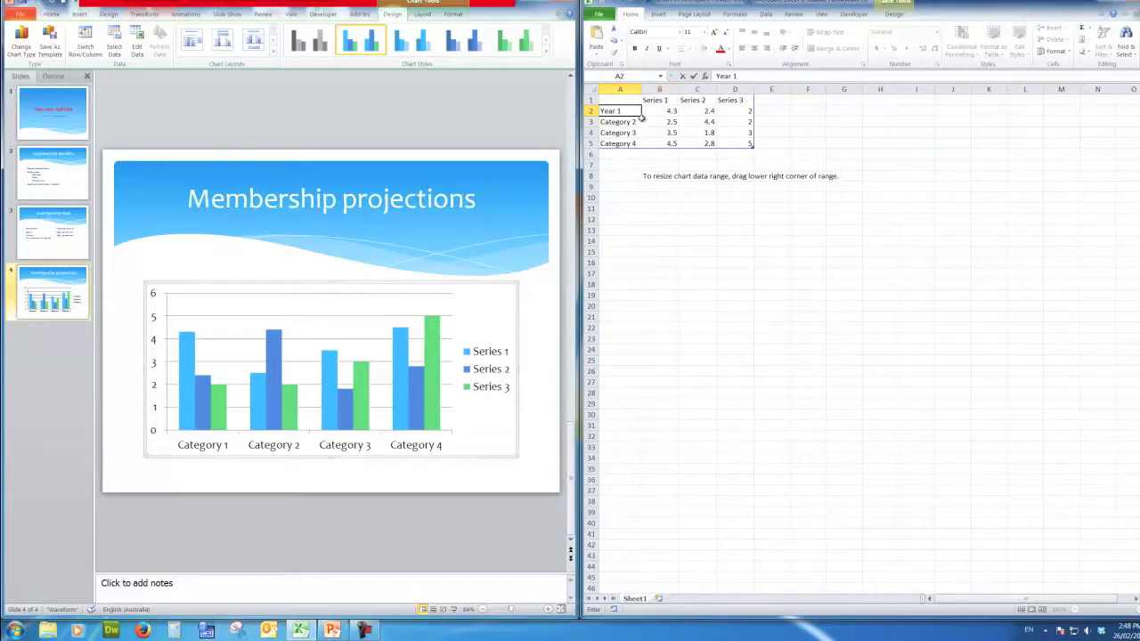
pyautogui.moveTo(639, 115); pyautogui.dragTo(639, 144)
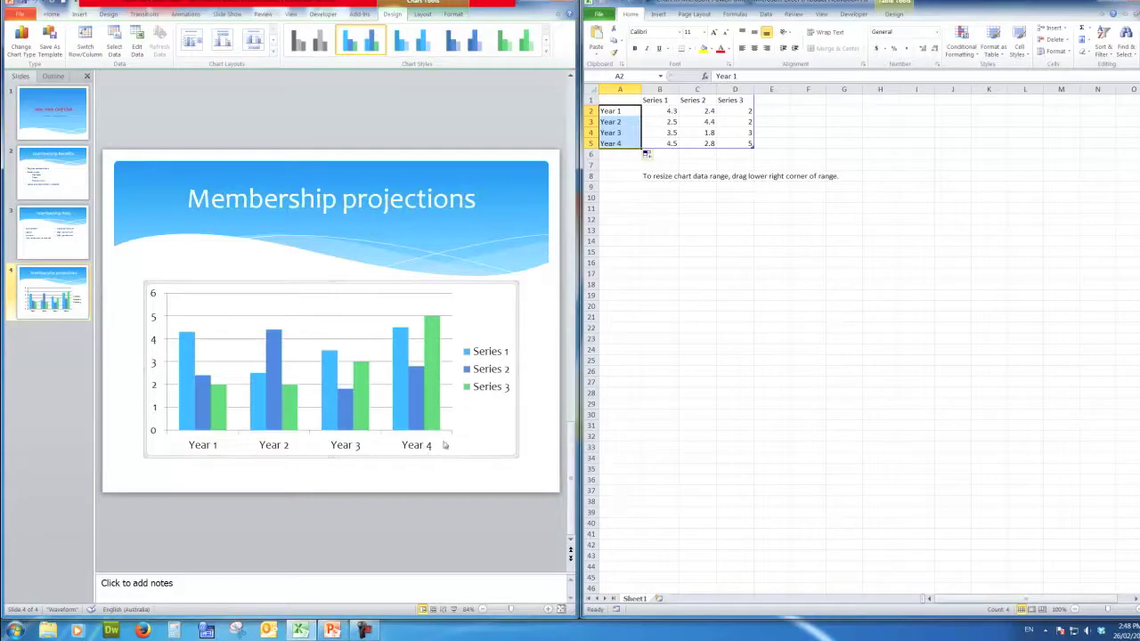
# - Clear the three series names in B1:D1 of the chart data
pyautogui.click(488, 375)
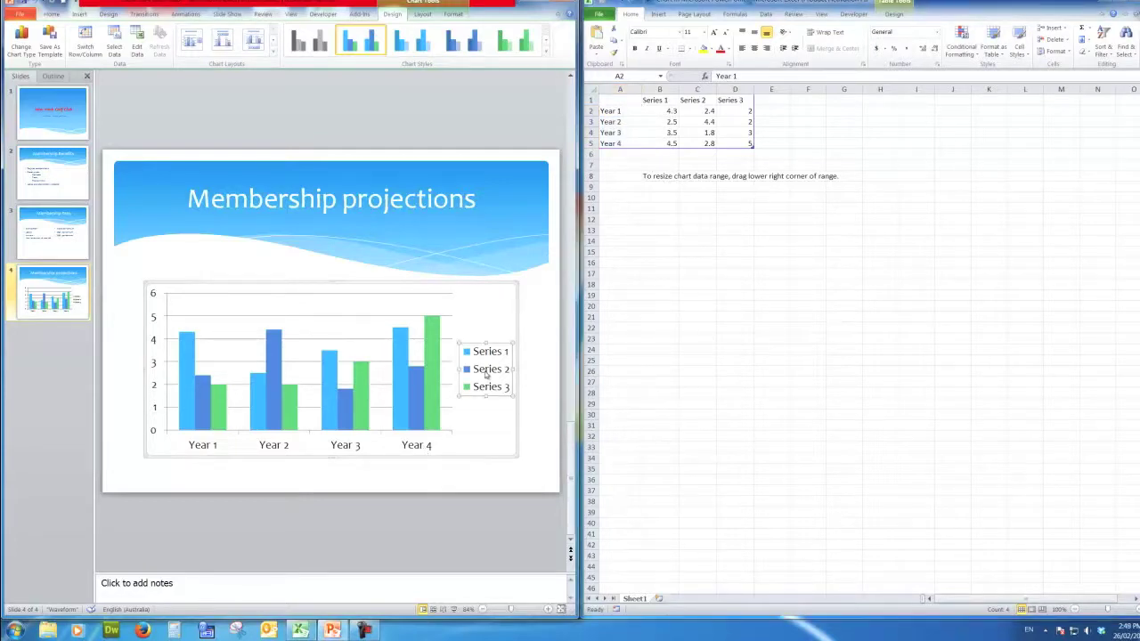
pyautogui.press('Escape')
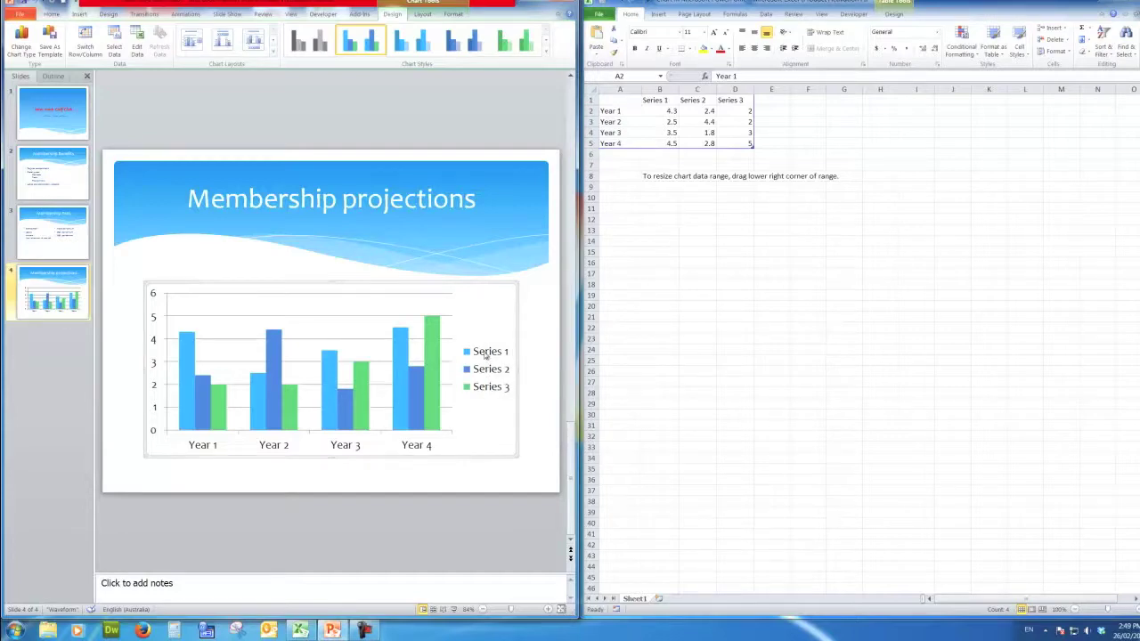
pyautogui.click(655, 100)
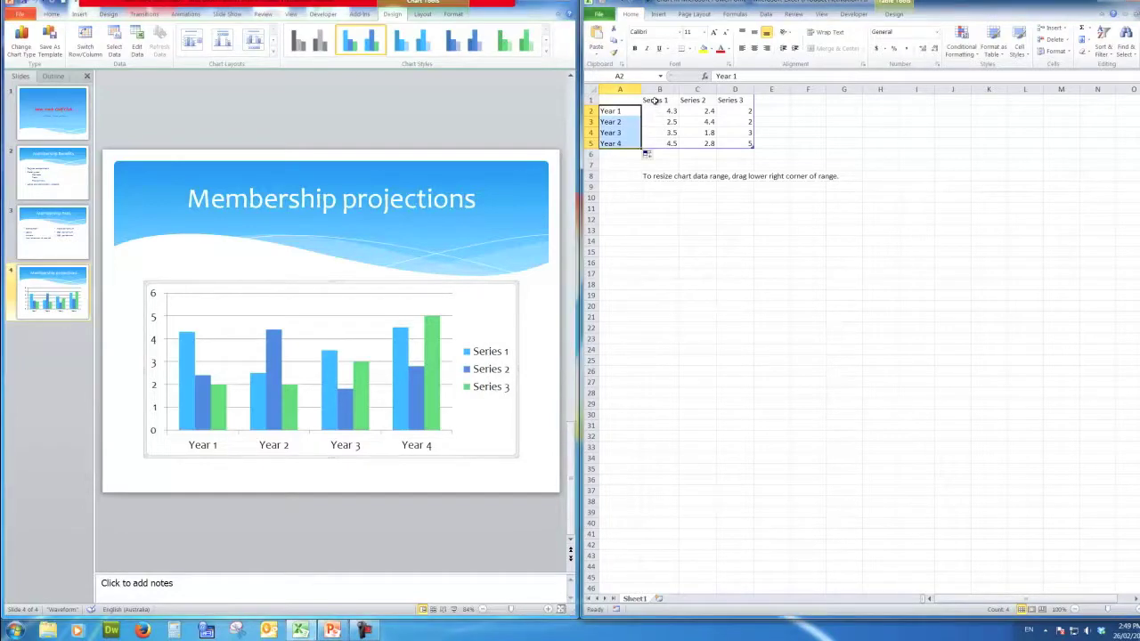
pyautogui.moveTo(654, 101); pyautogui.dragTo(742, 100)
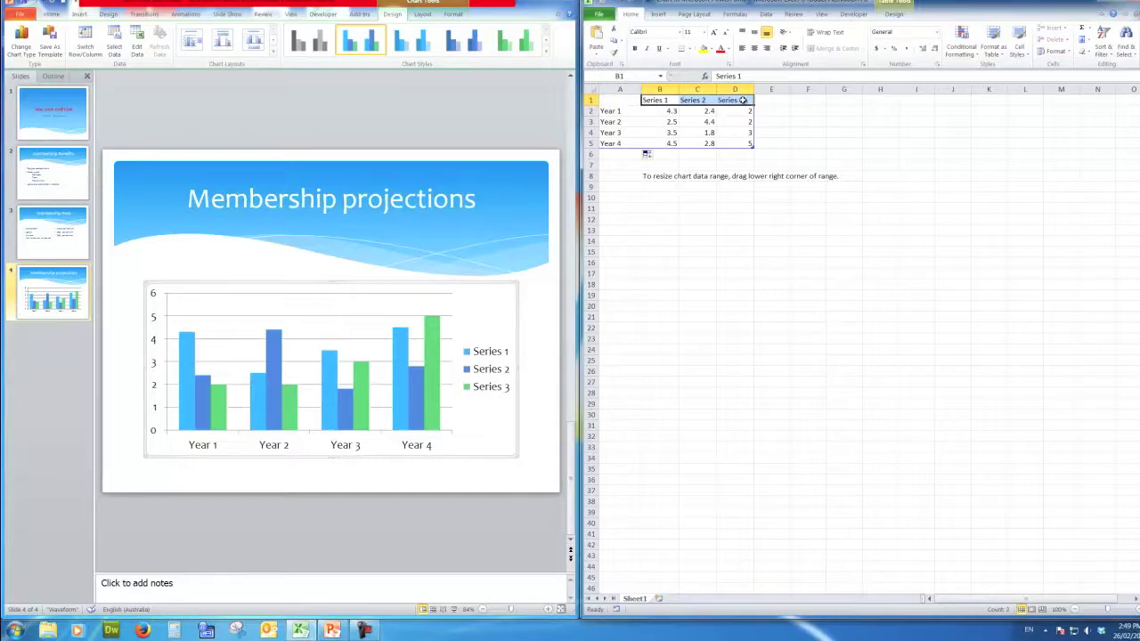
pyautogui.press('Delete')
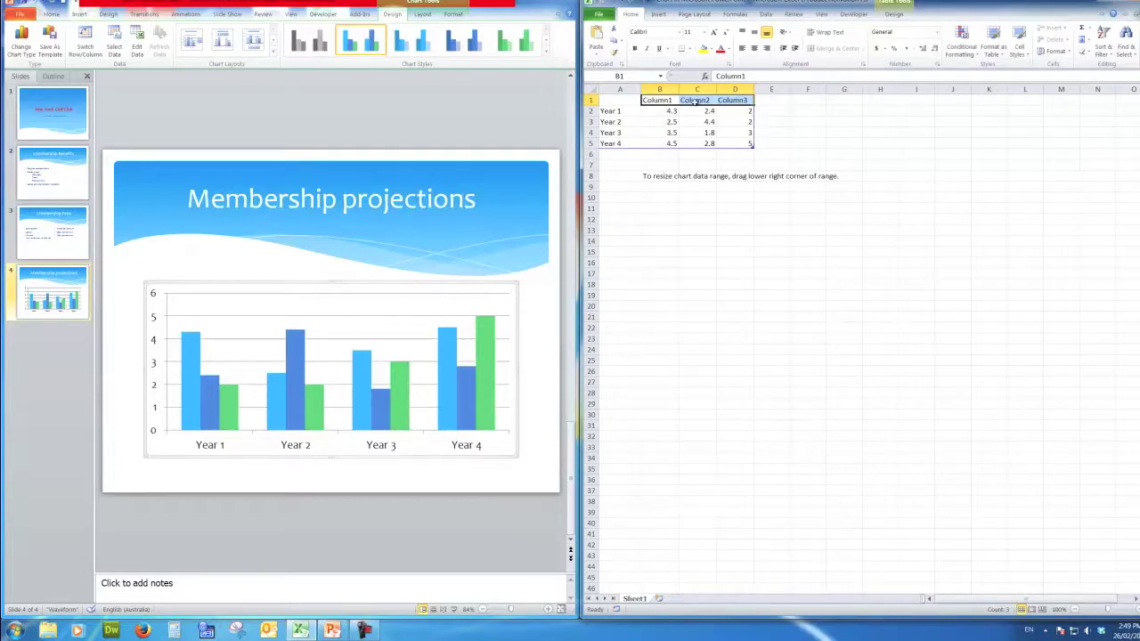
# - Enter 1200, 2300, 4900 and 7800 for Year 1 to Year 4 in column B and close the chart data sheet
pyautogui.click(659, 108)
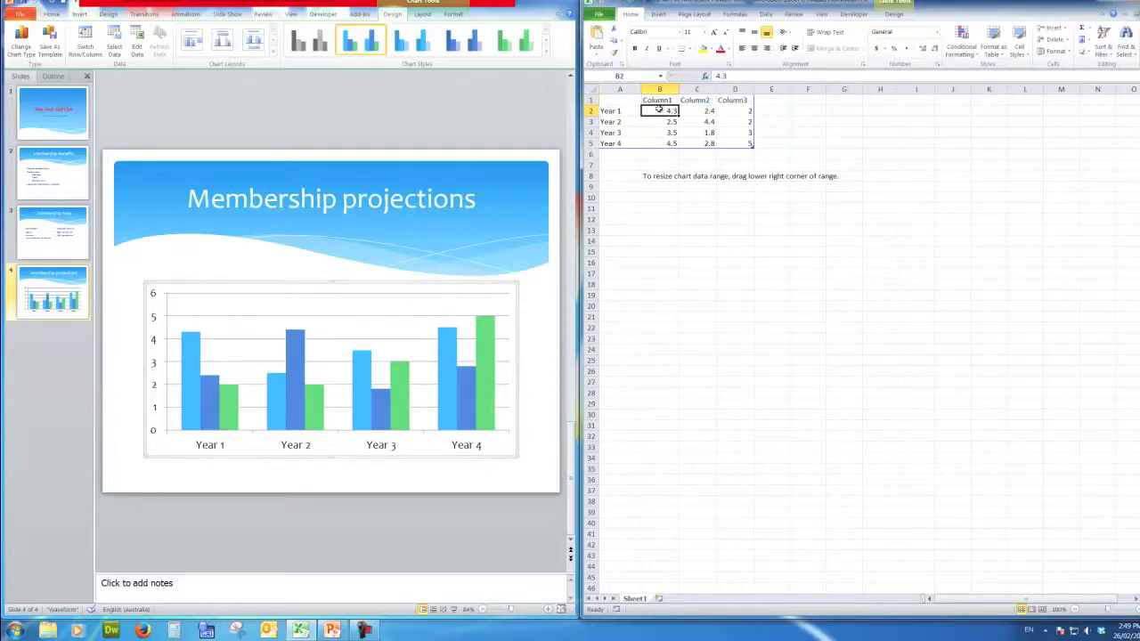
pyautogui.write('12')
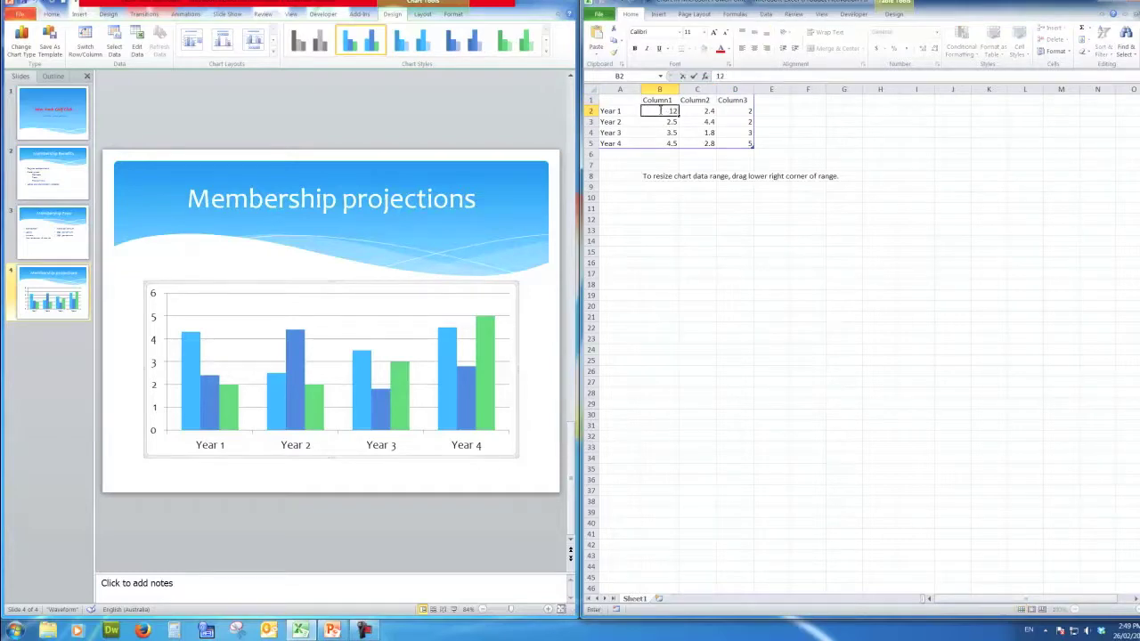
pyautogui.write('00')
pyautogui.press('Return')
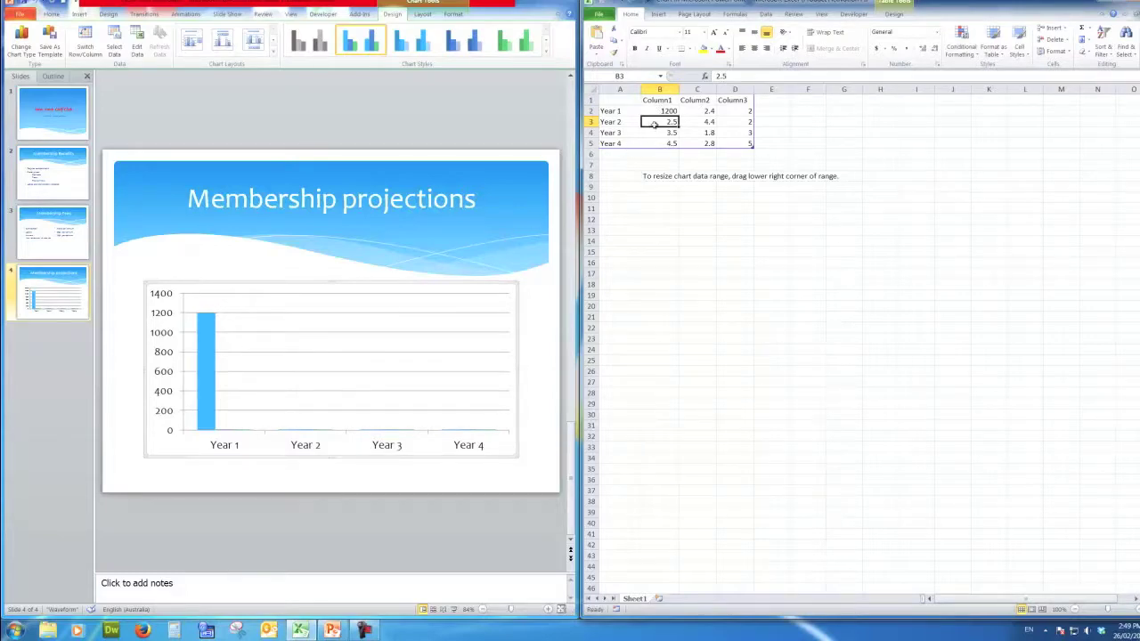
pyautogui.write('2')
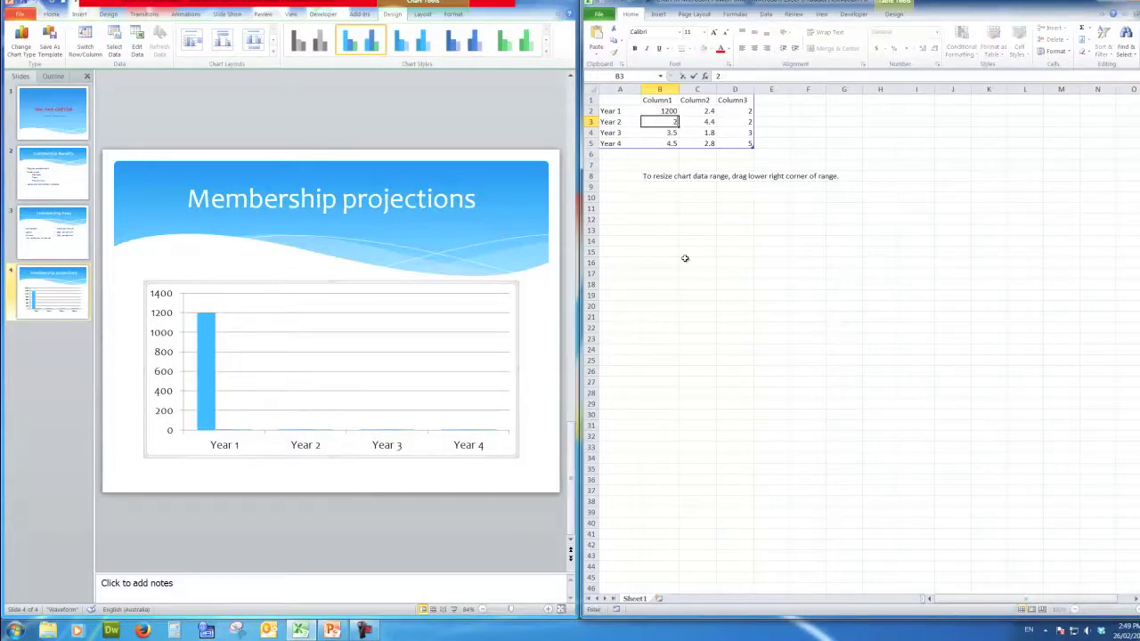
pyautogui.write('300')
pyautogui.press('Return')
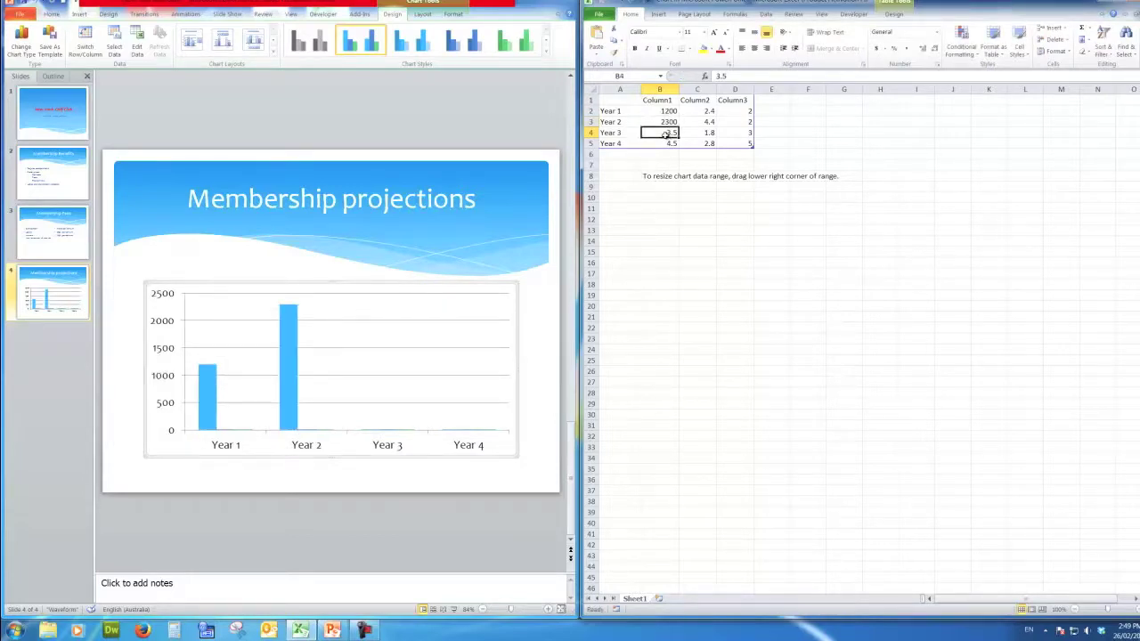
pyautogui.write('4900')
pyautogui.press('Return')
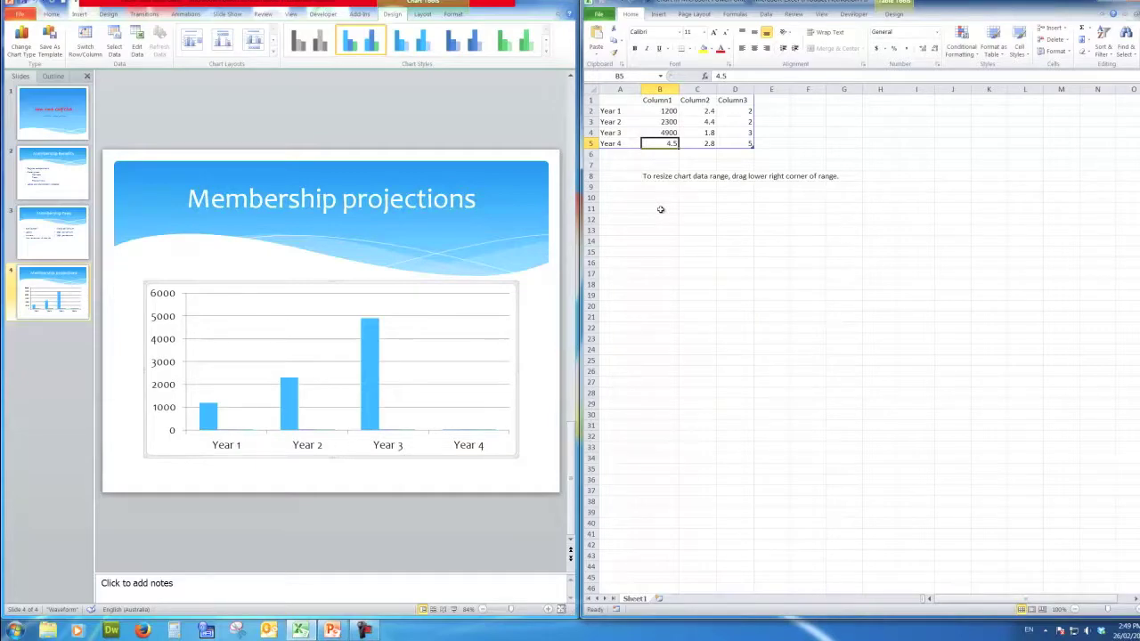
pyautogui.write('7')
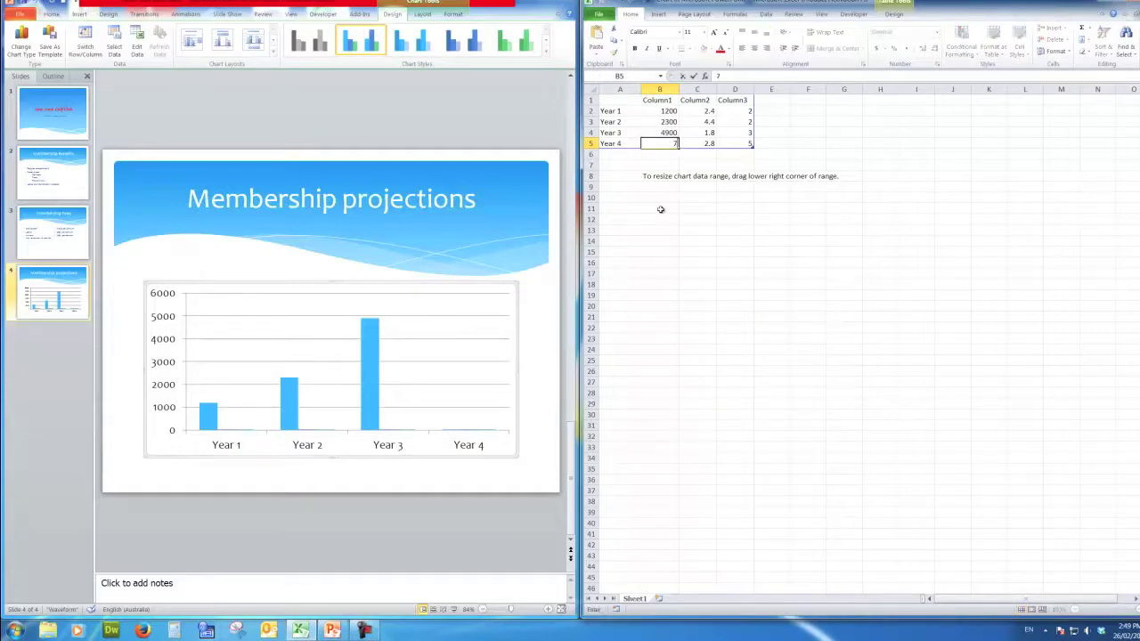
pyautogui.write('800')
pyautogui.press('Return')
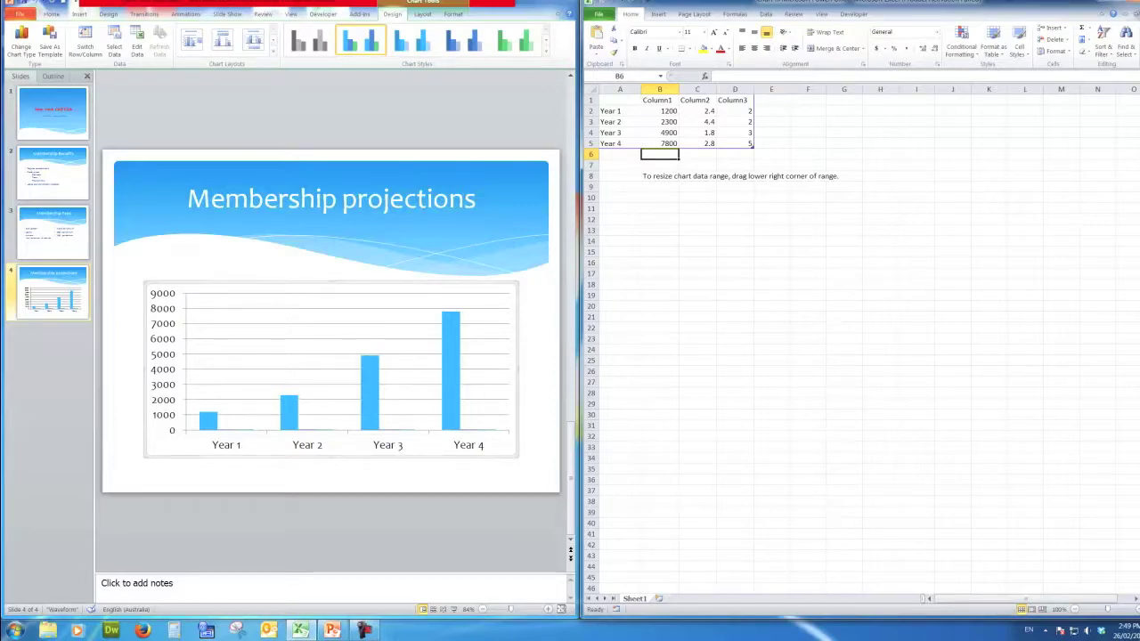
pyautogui.click(1129, 3)
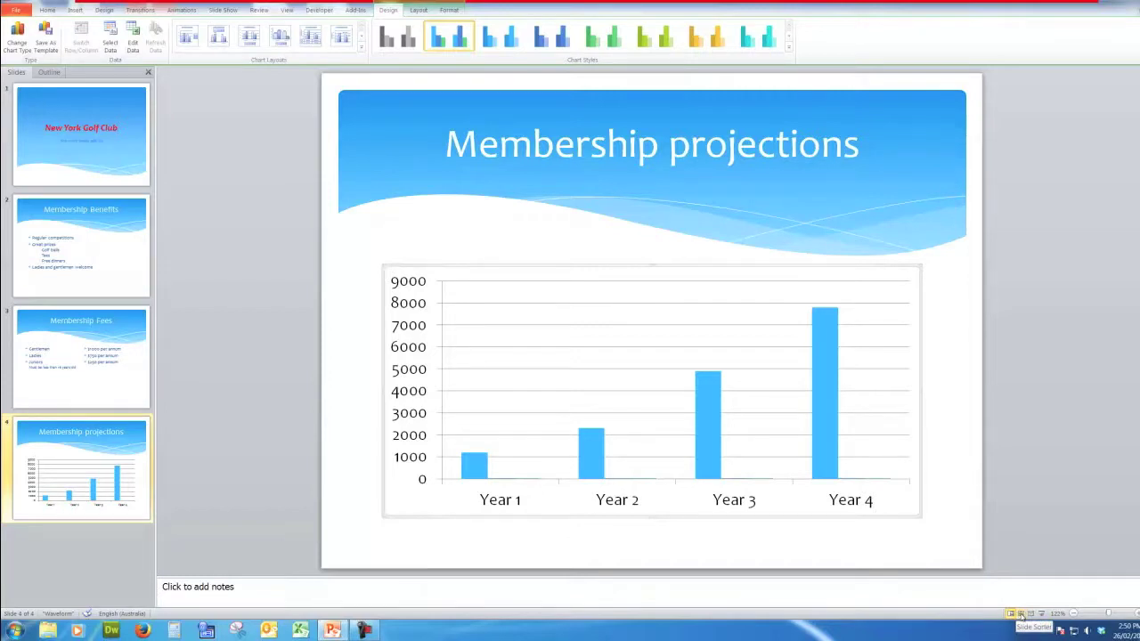
# - Apply the Checkerboard transition to slides 2 to 4 together in Slide Sorter view
pyautogui.click(1021, 614)
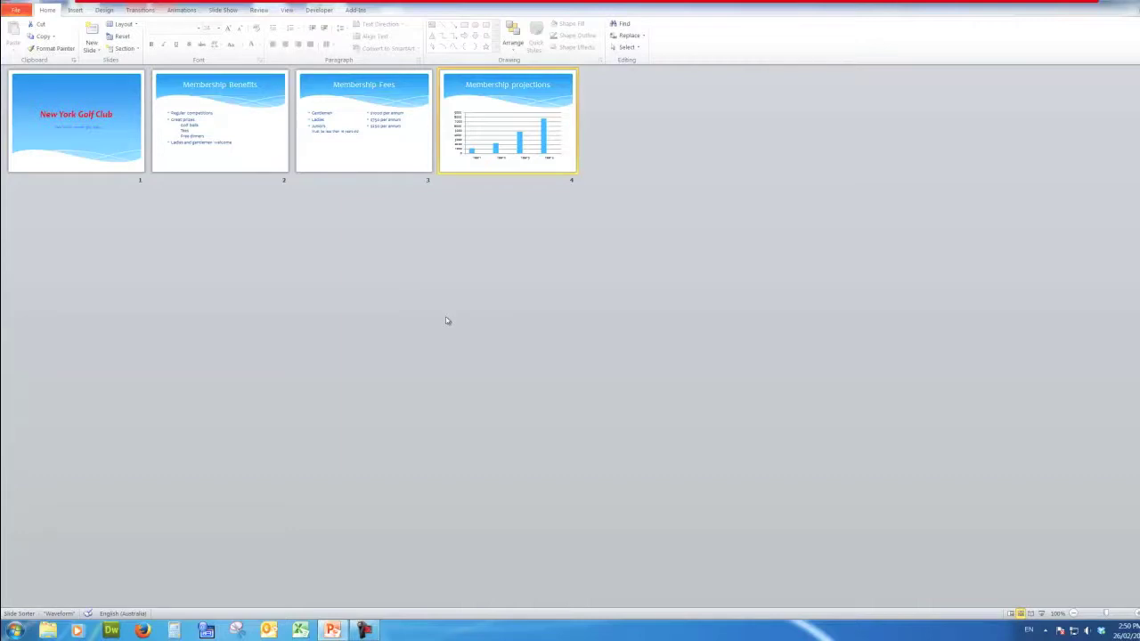
pyautogui.click(201, 116)
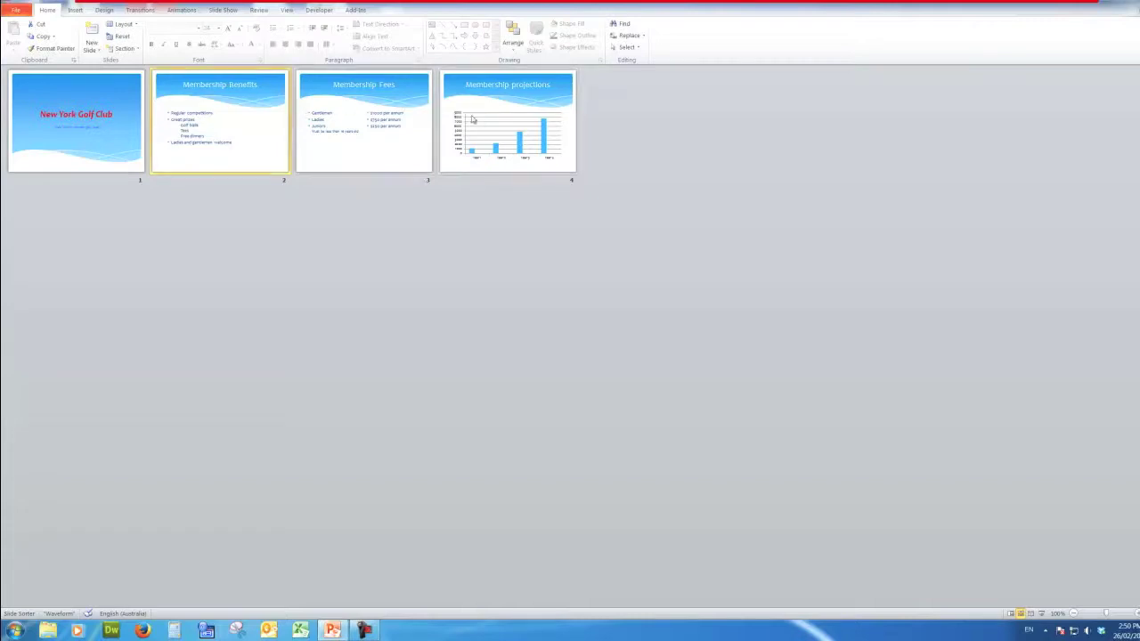
pyautogui.keyDown('shift'); pyautogui.click(496, 131); pyautogui.keyUp('shift')
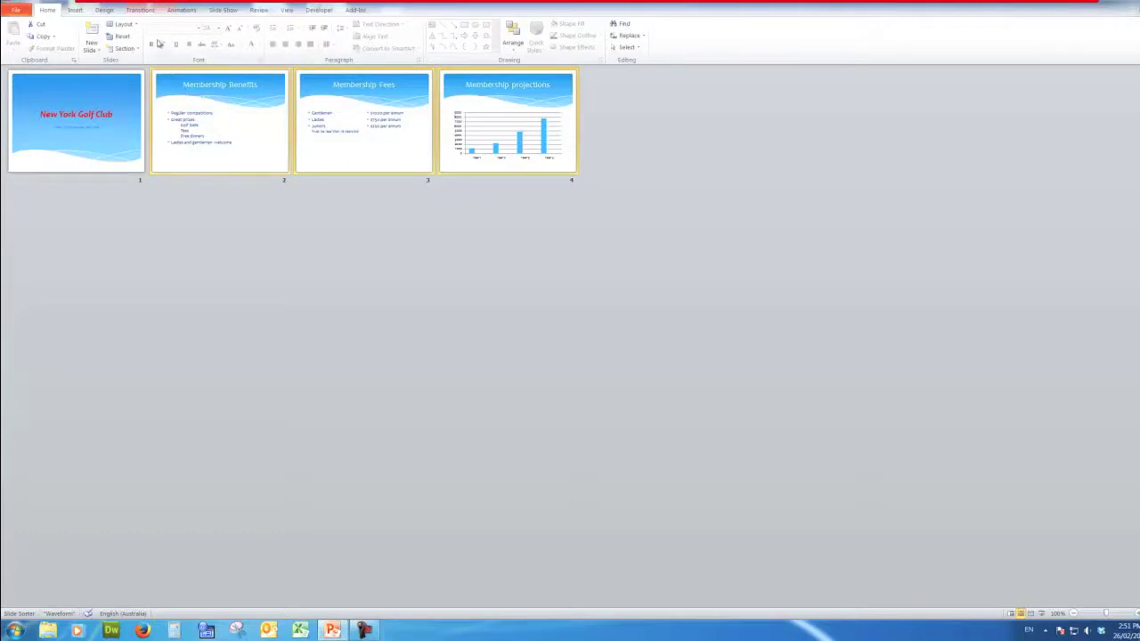
pyautogui.click(140, 10)
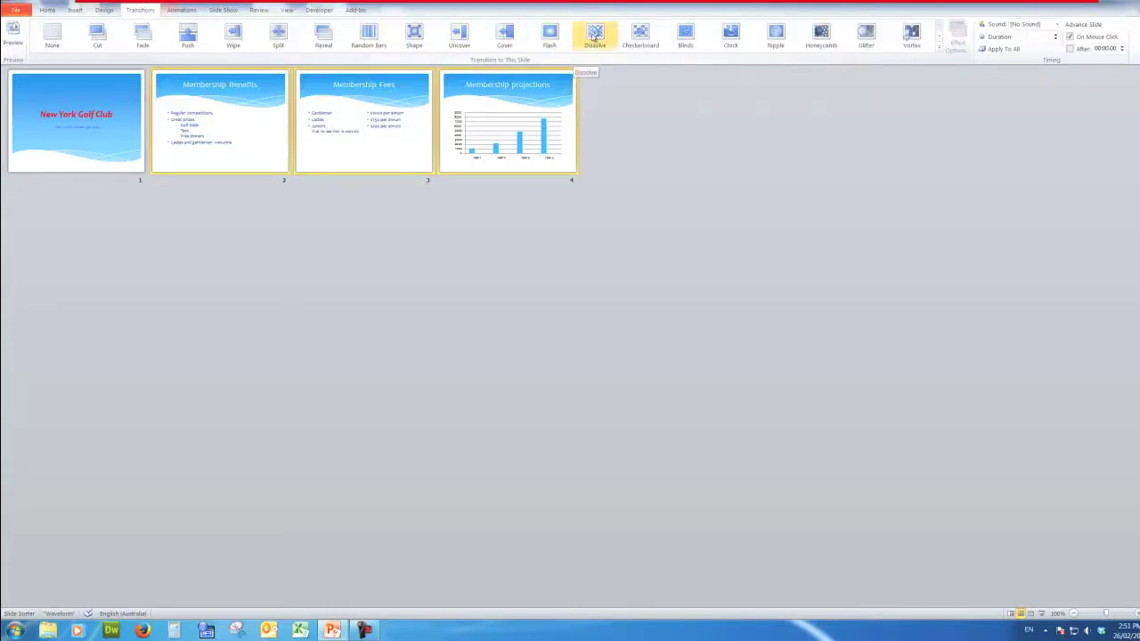
pyautogui.click(641, 33)
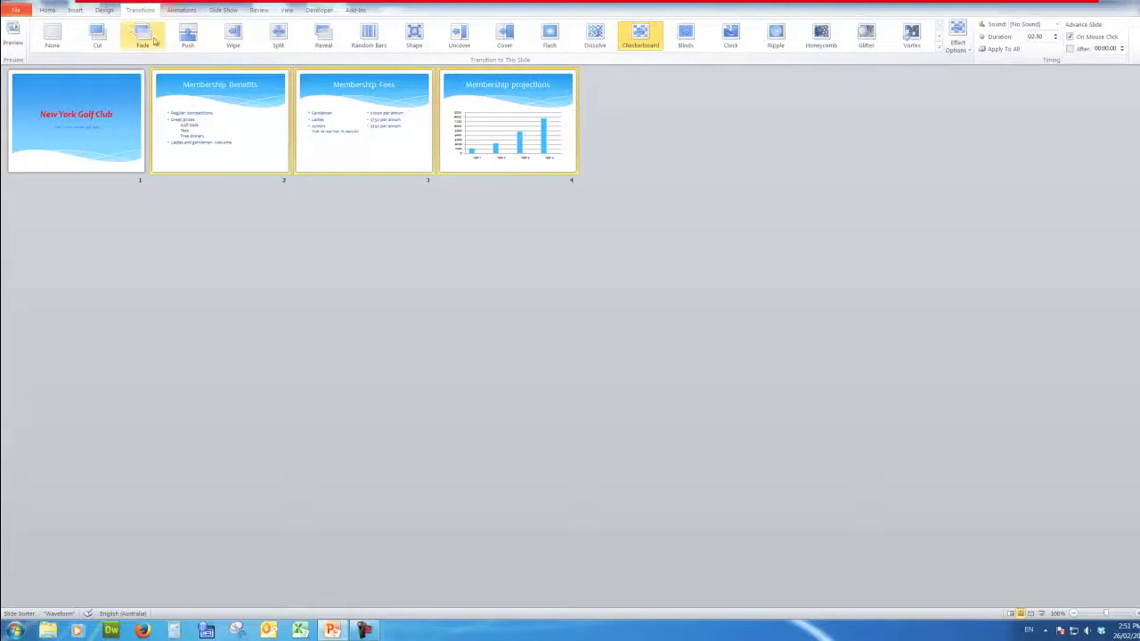
# - Change the transition of selected slides 2 to 4 to Fade and bring up the slide show options
pyautogui.click(148, 37)
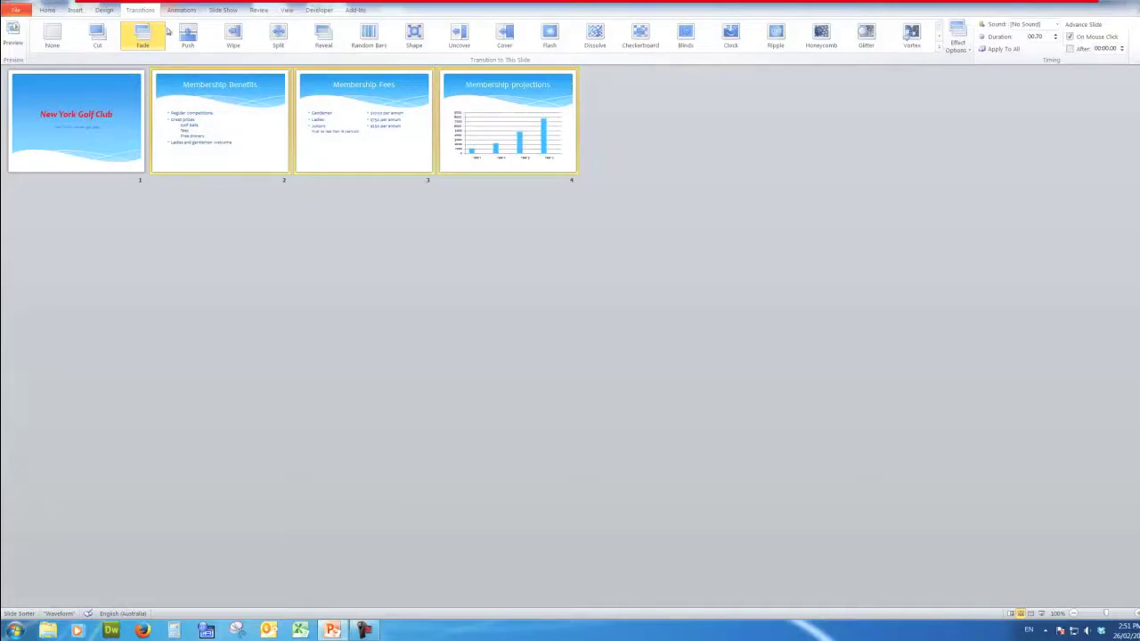
pyautogui.click(223, 11)
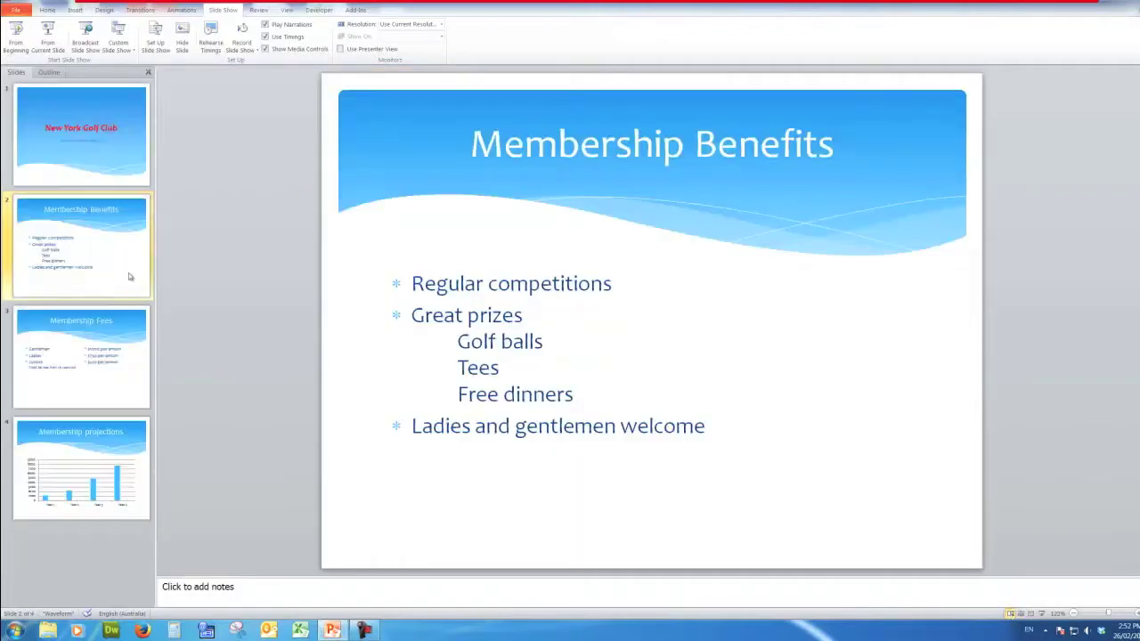
# - Add a new slide after the Membership Benefits slide and give it the Title Only layout
pyautogui.click(52, 10)
pyautogui.click(92, 31)
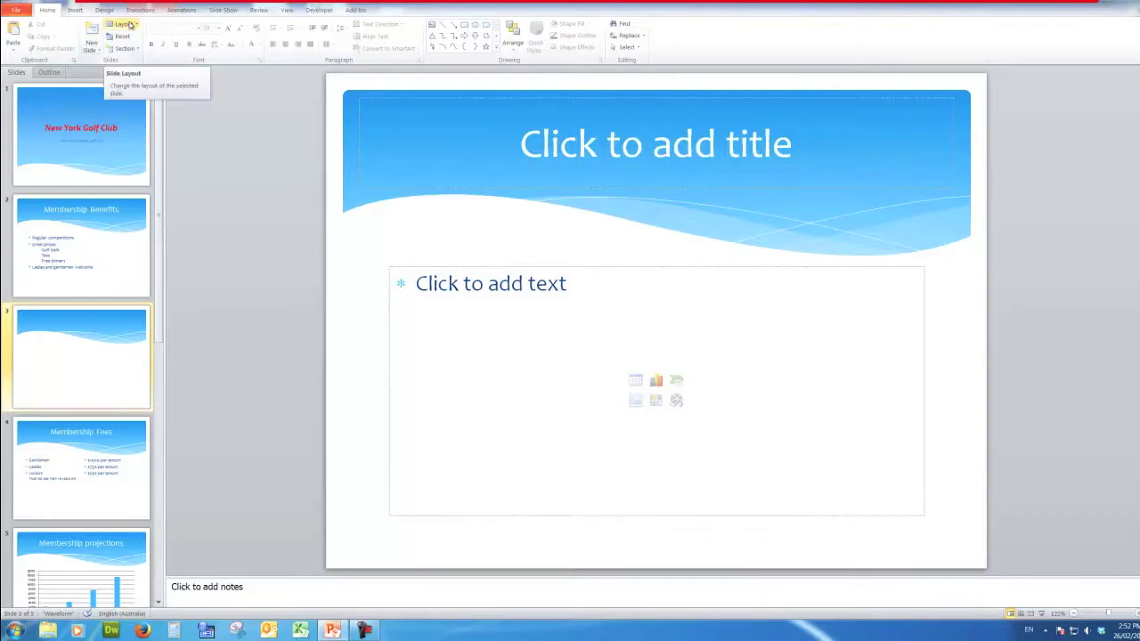
pyautogui.click(128, 25)
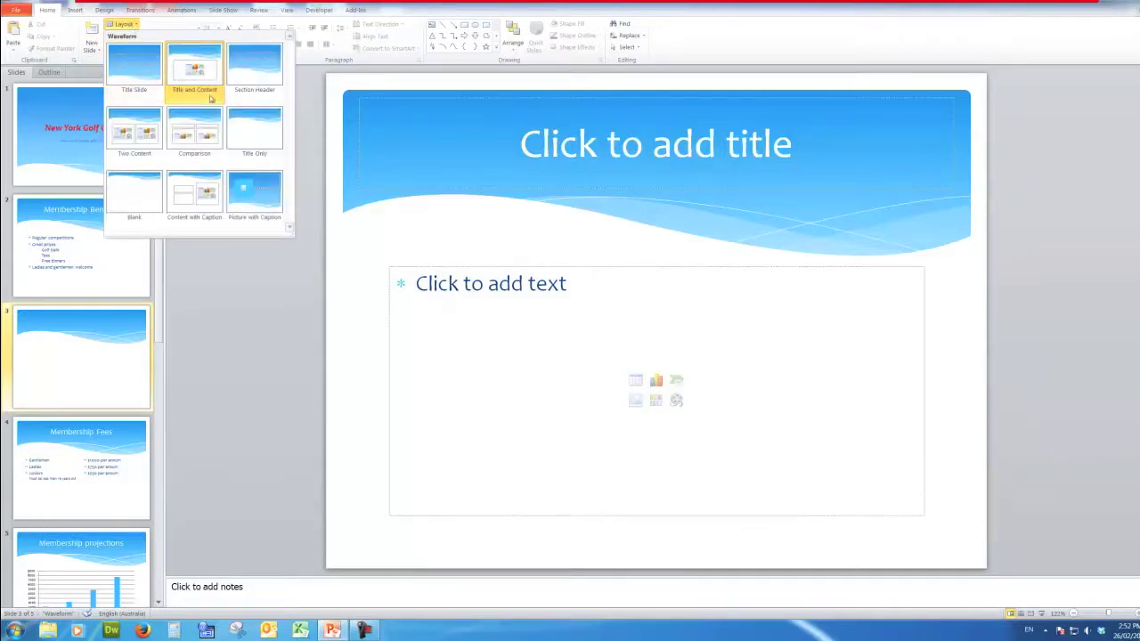
pyautogui.click(261, 133)
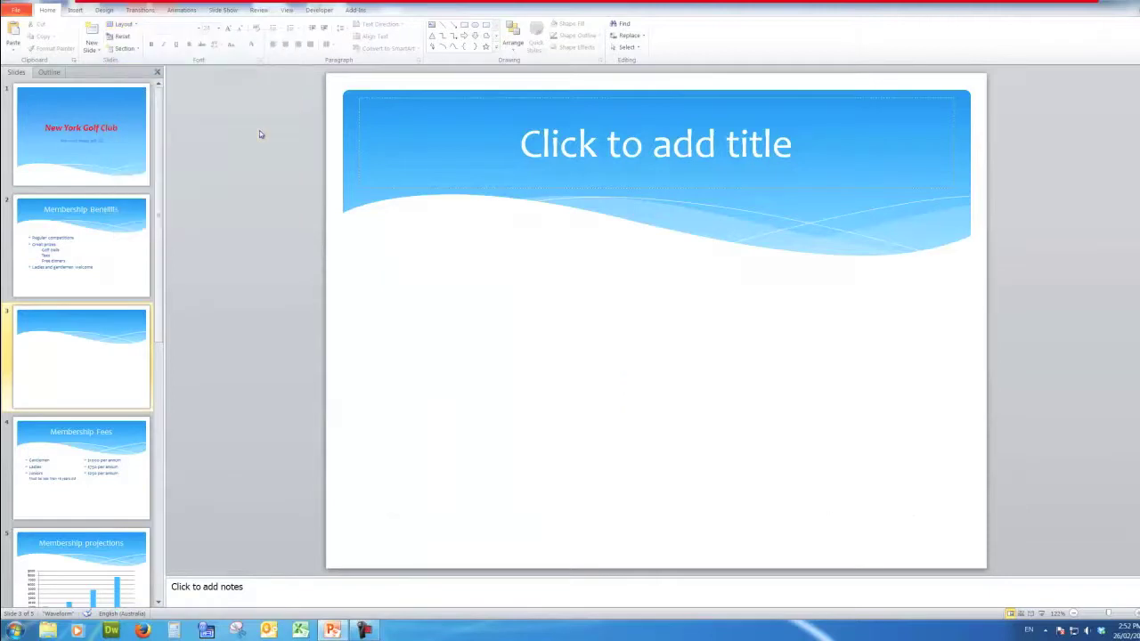
# - Title the new slide "Members dining facilities"
pyautogui.click(656, 145)
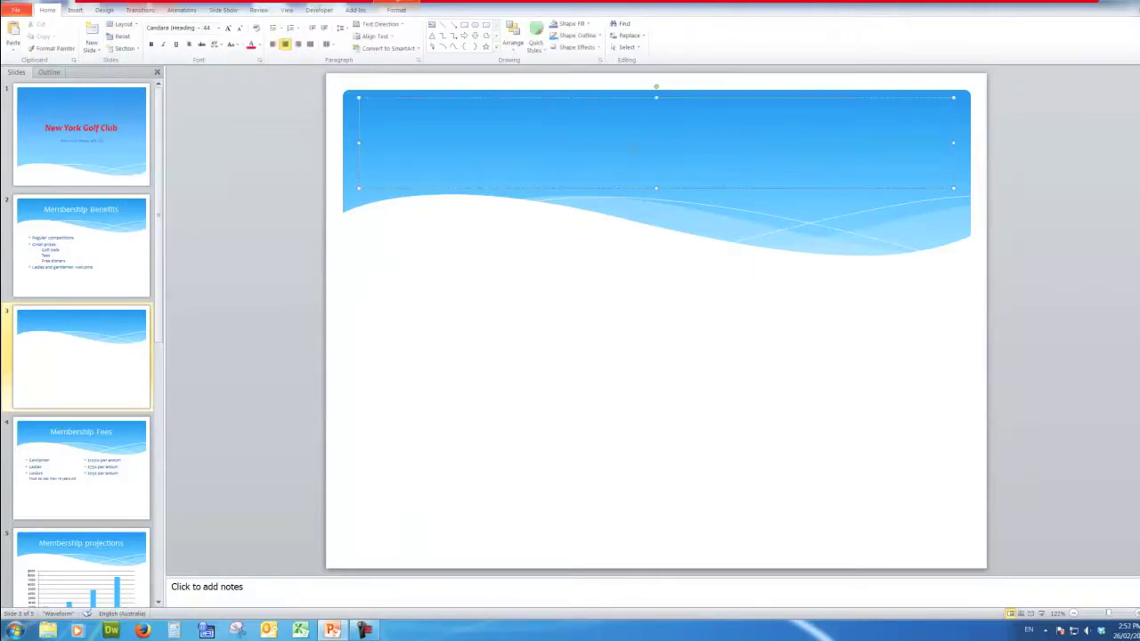
pyautogui.write('Memb')
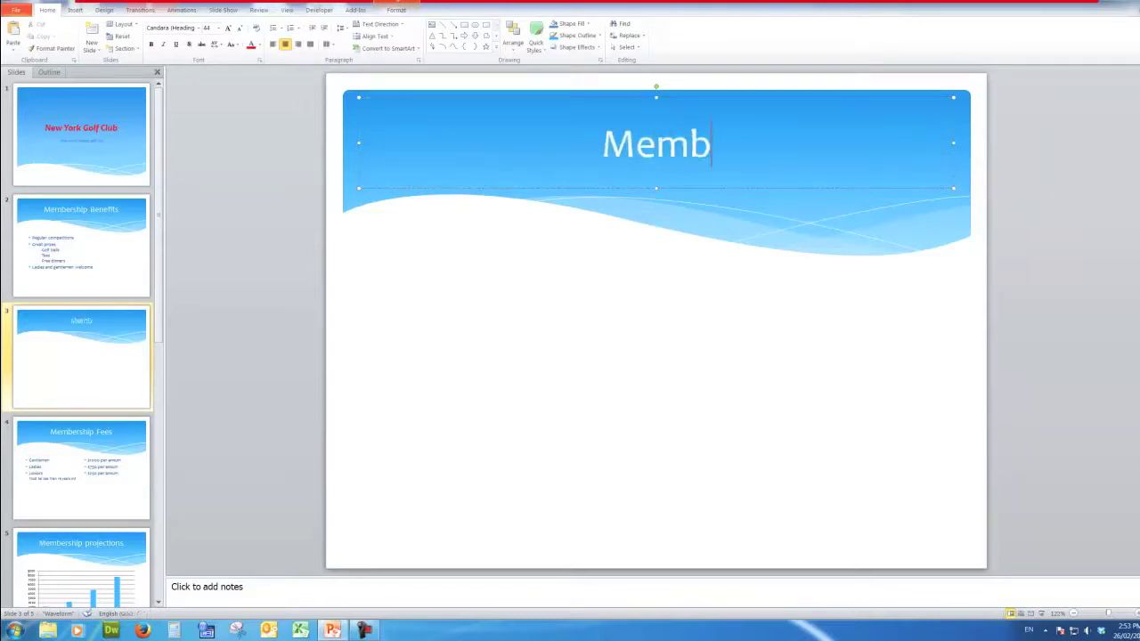
pyautogui.write('ers di')
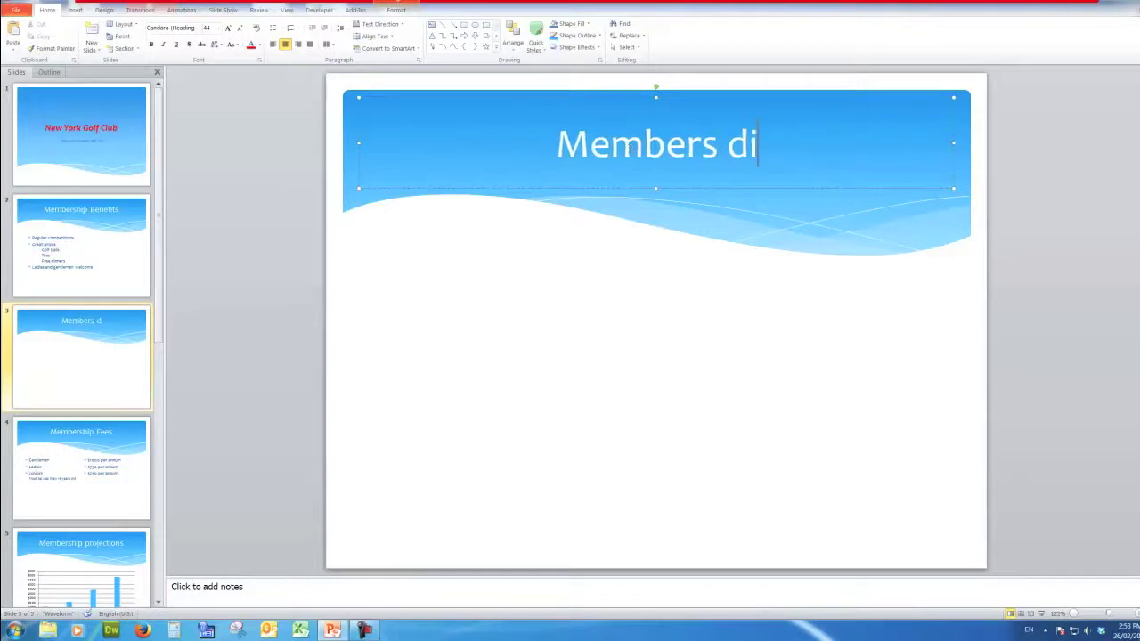
pyautogui.write('ning ')
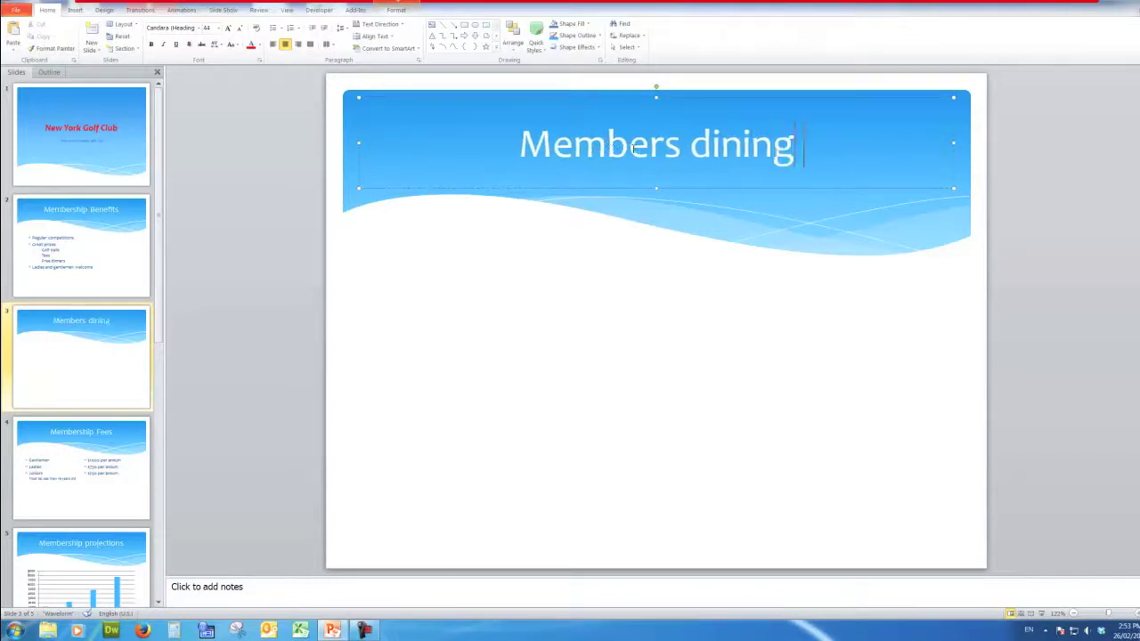
pyautogui.write('facilit')
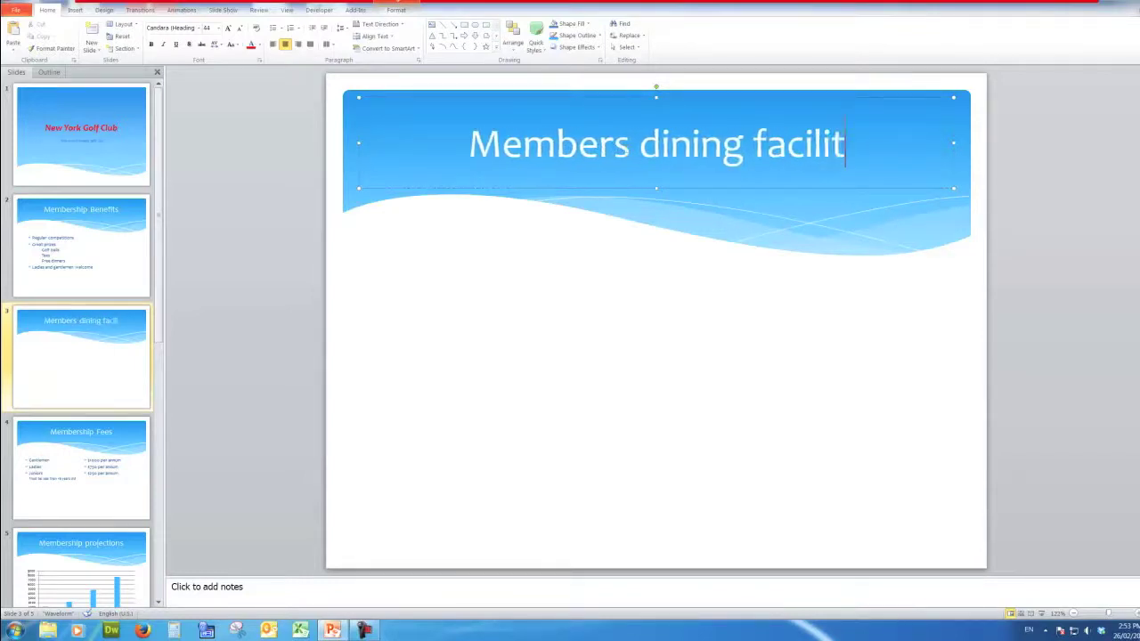
pyautogui.write('ies')
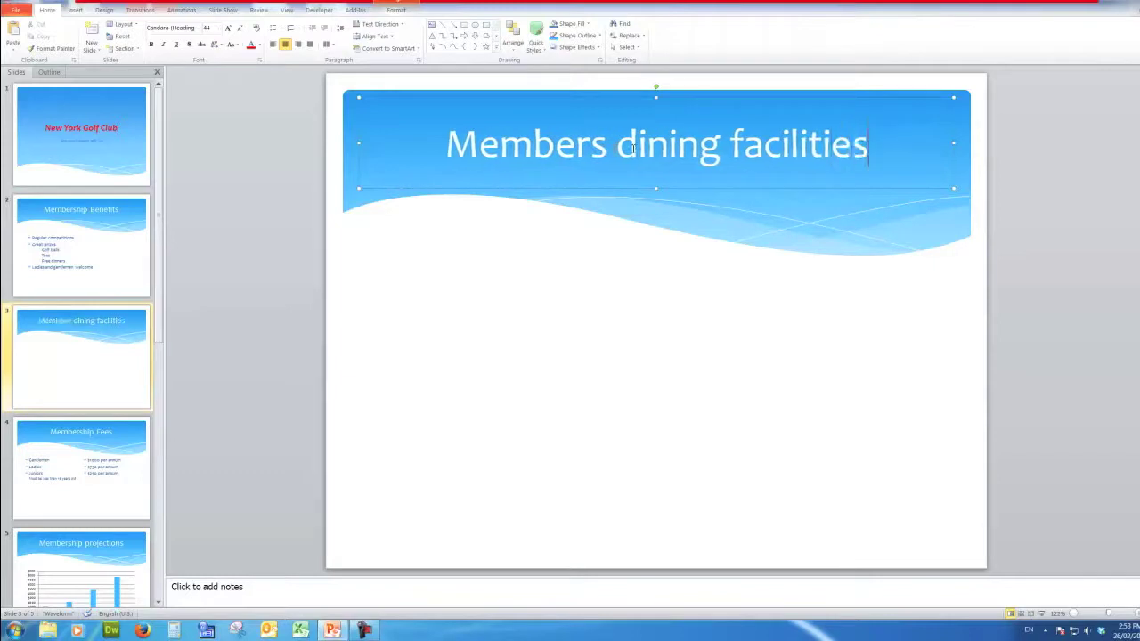
pyautogui.click(504, 283)
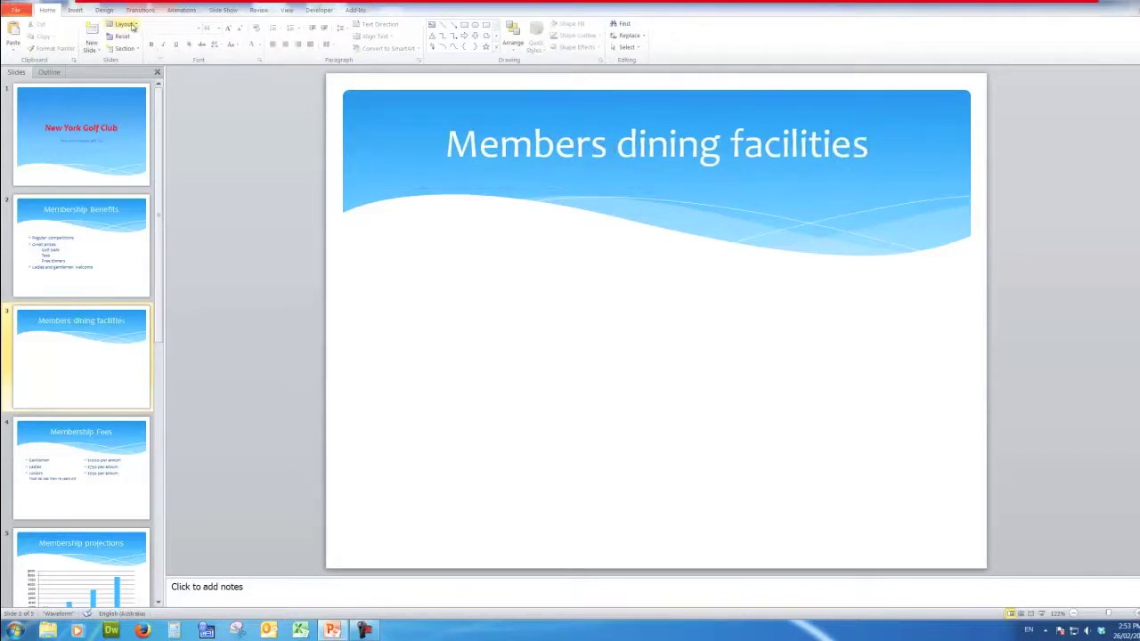
# - Insert a Vertical Bullet List SmartArt graphic from the List category on the dining facilities slide
pyautogui.click(76, 10)
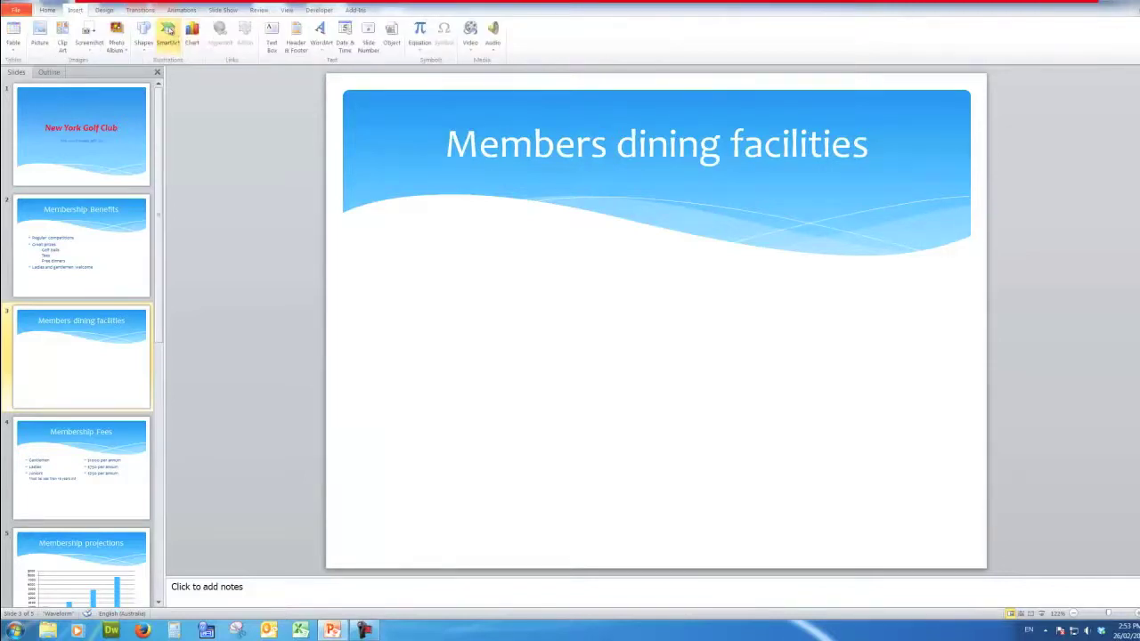
pyautogui.click(168, 29)
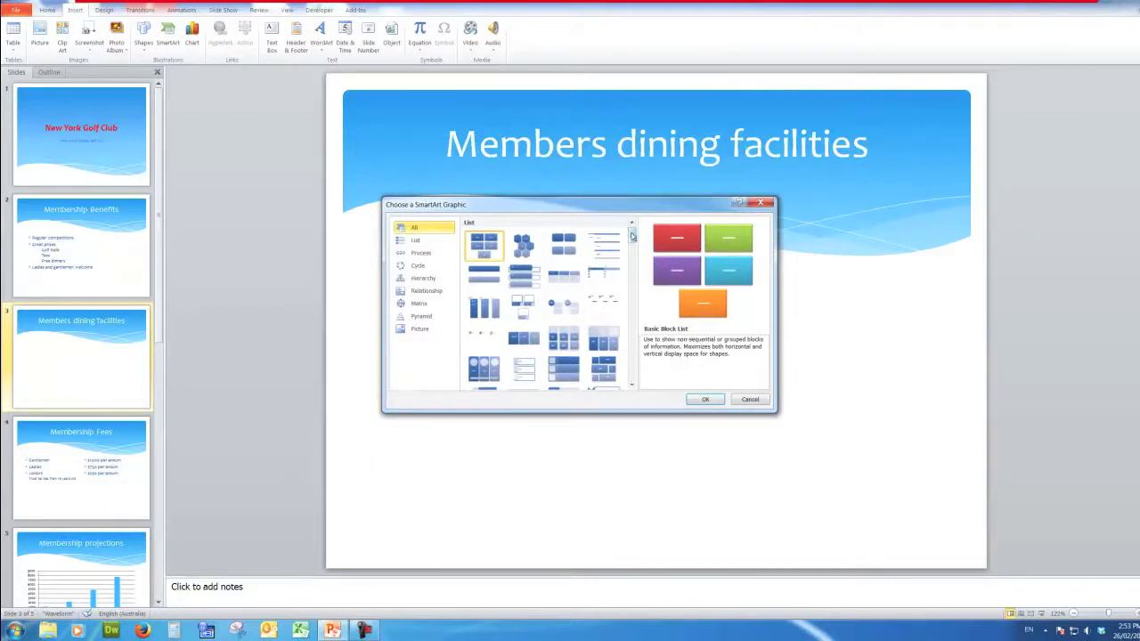
pyautogui.moveTo(632, 233); pyautogui.dragTo(633, 272)
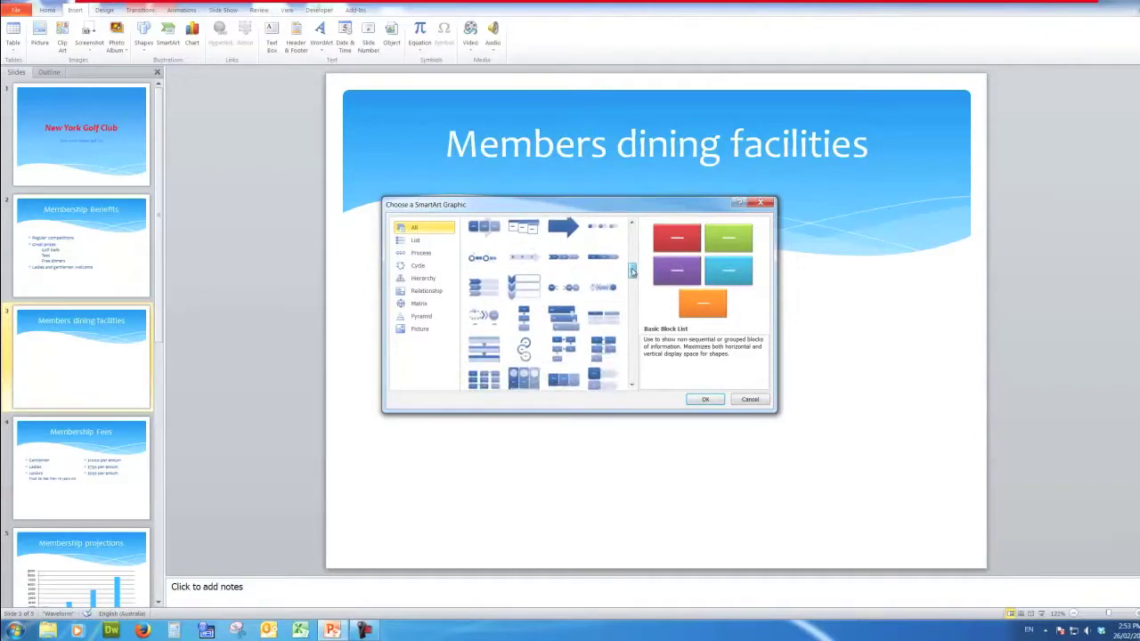
pyautogui.moveTo(632, 272); pyautogui.dragTo(632, 233)
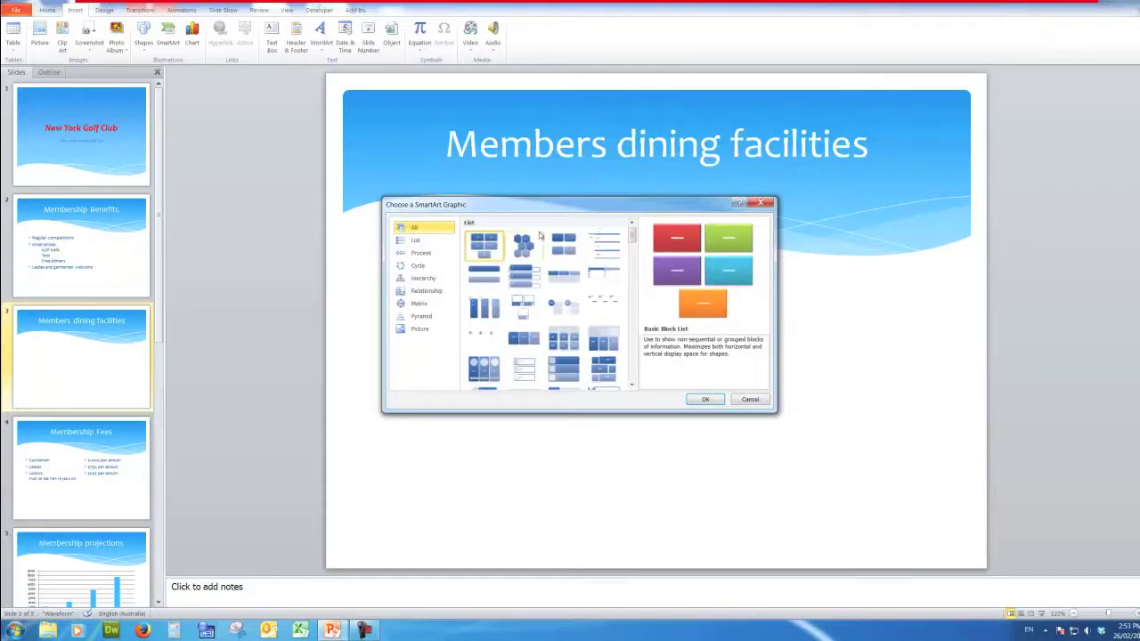
pyautogui.click(415, 240)
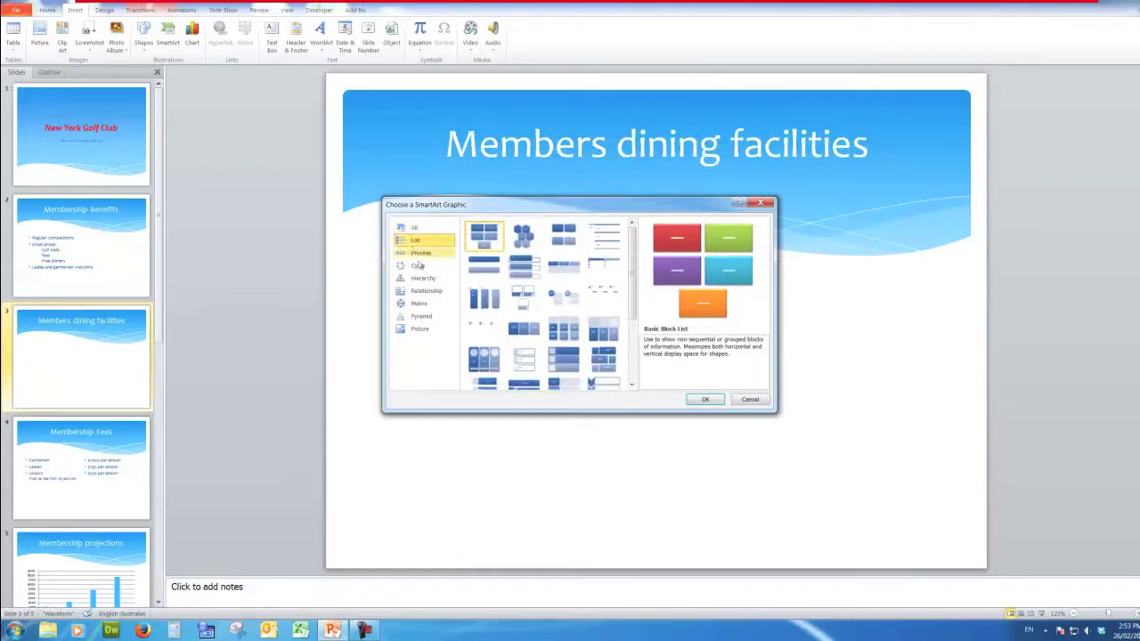
pyautogui.click(484, 265)
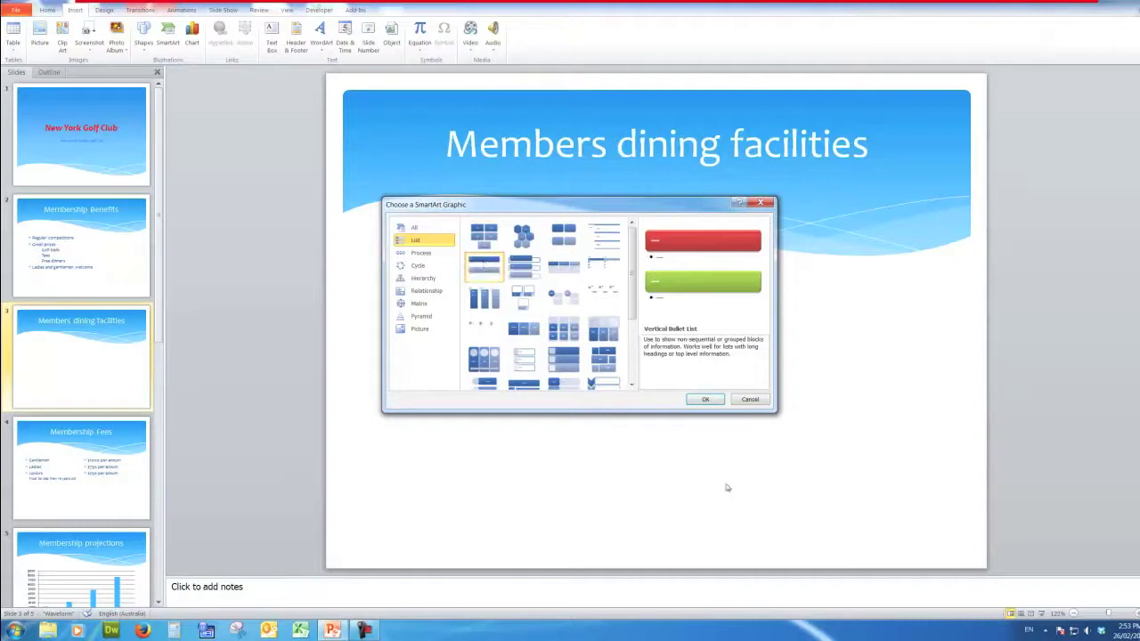
pyautogui.click(699, 400)
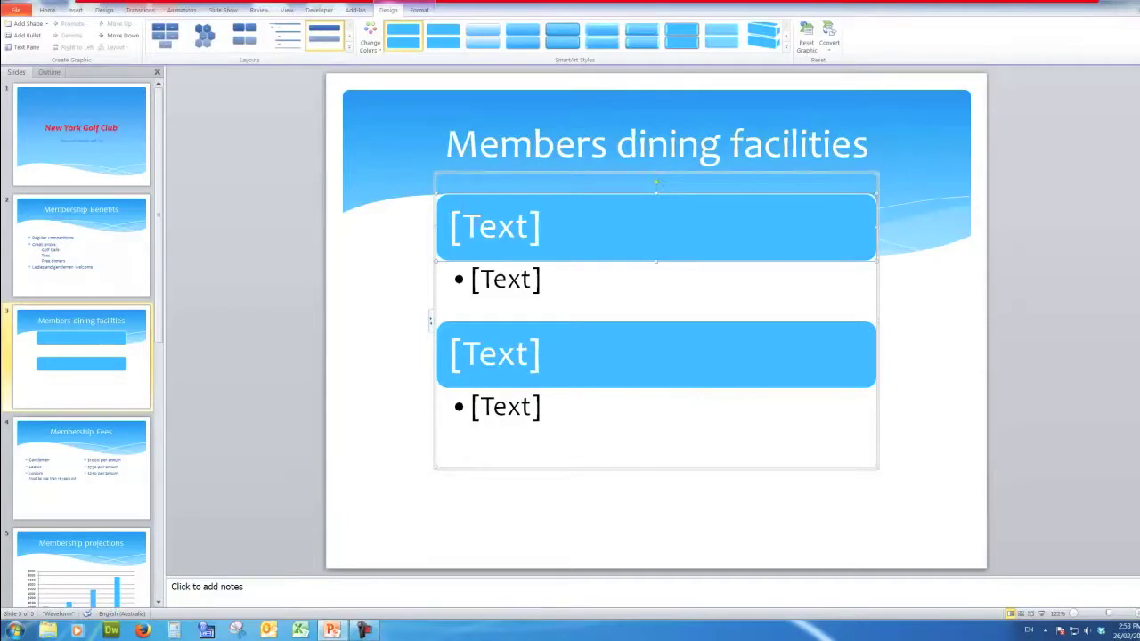
# - Fill in the first SmartArt heading with "Fine dining" and its bullet with "Executive chef"
pyautogui.click(493, 228)
pyautogui.write('Fi')
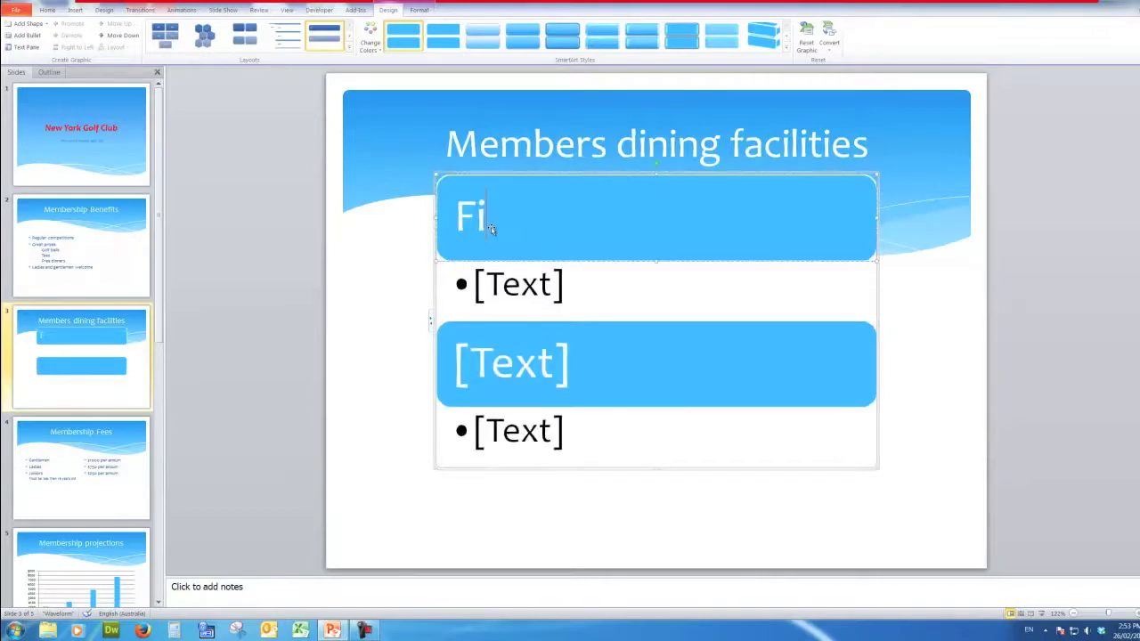
pyautogui.write('ne d')
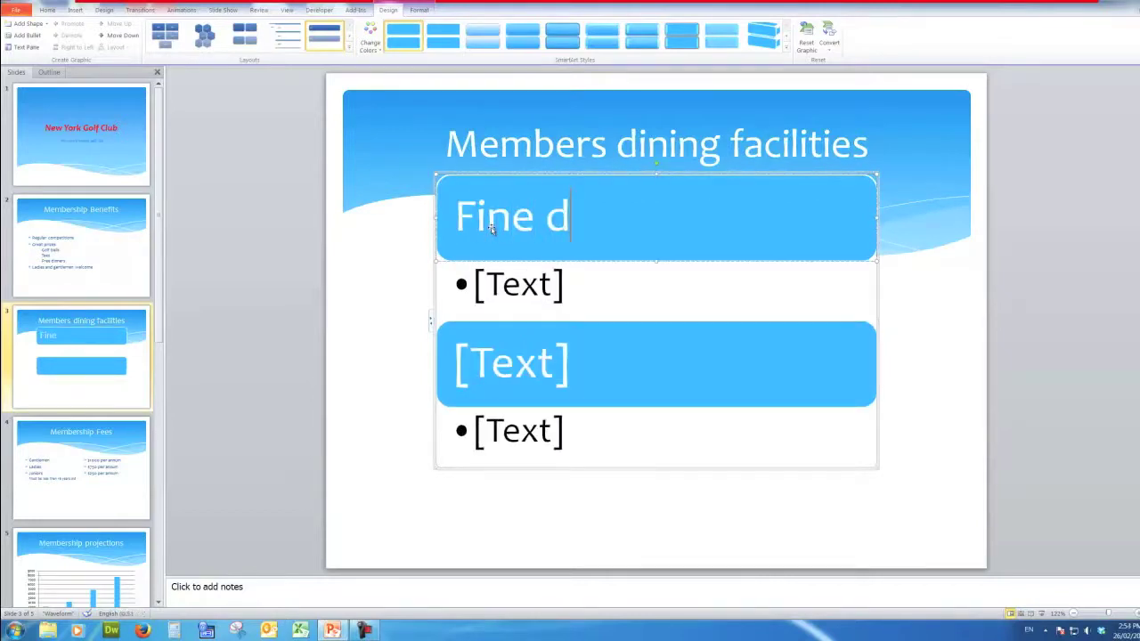
pyautogui.write('ining')
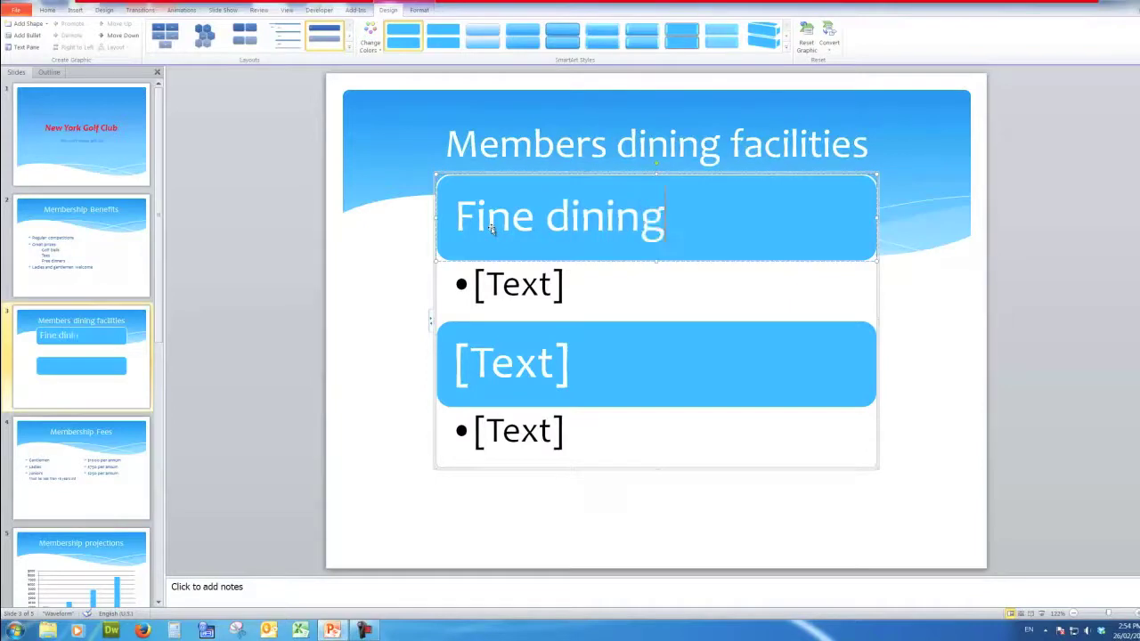
pyautogui.click(514, 286)
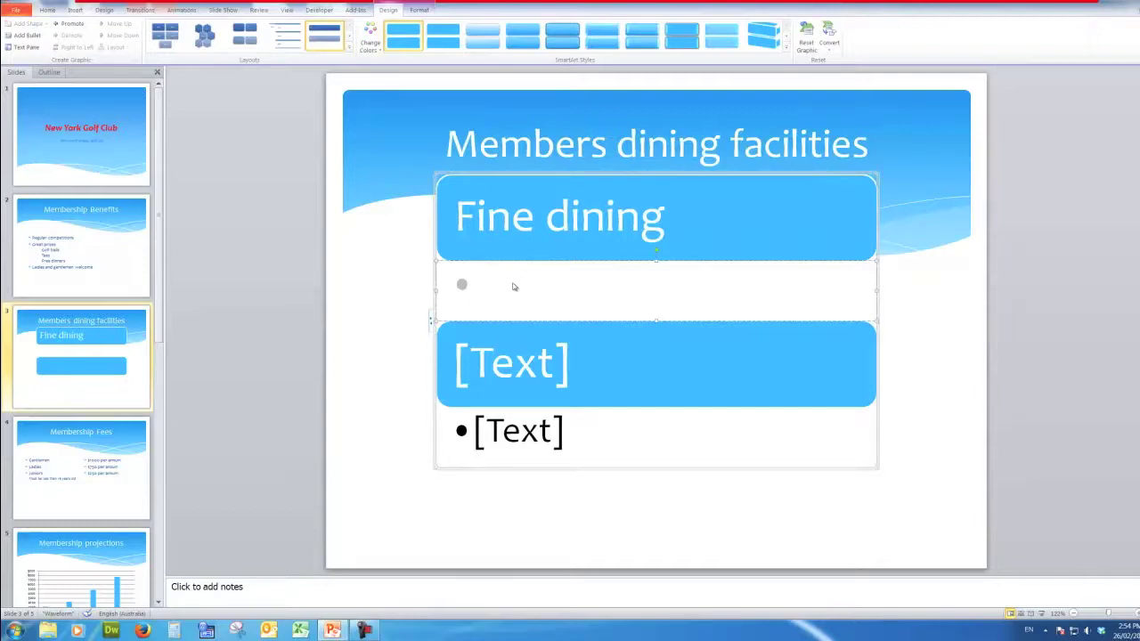
pyautogui.write('Executi')
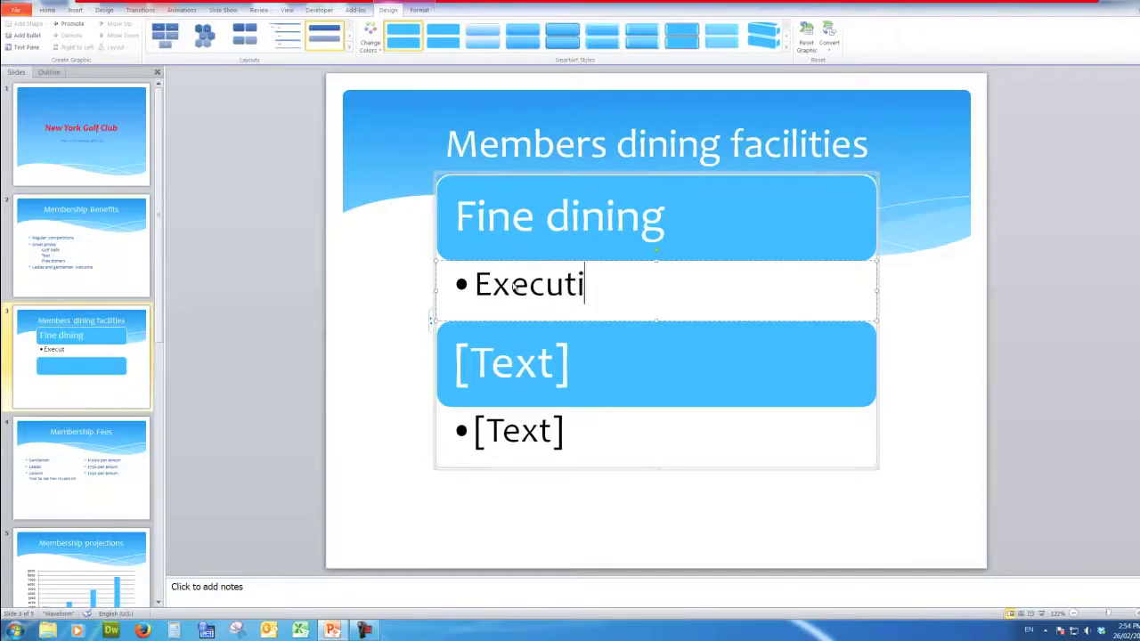
pyautogui.write('ve ch')
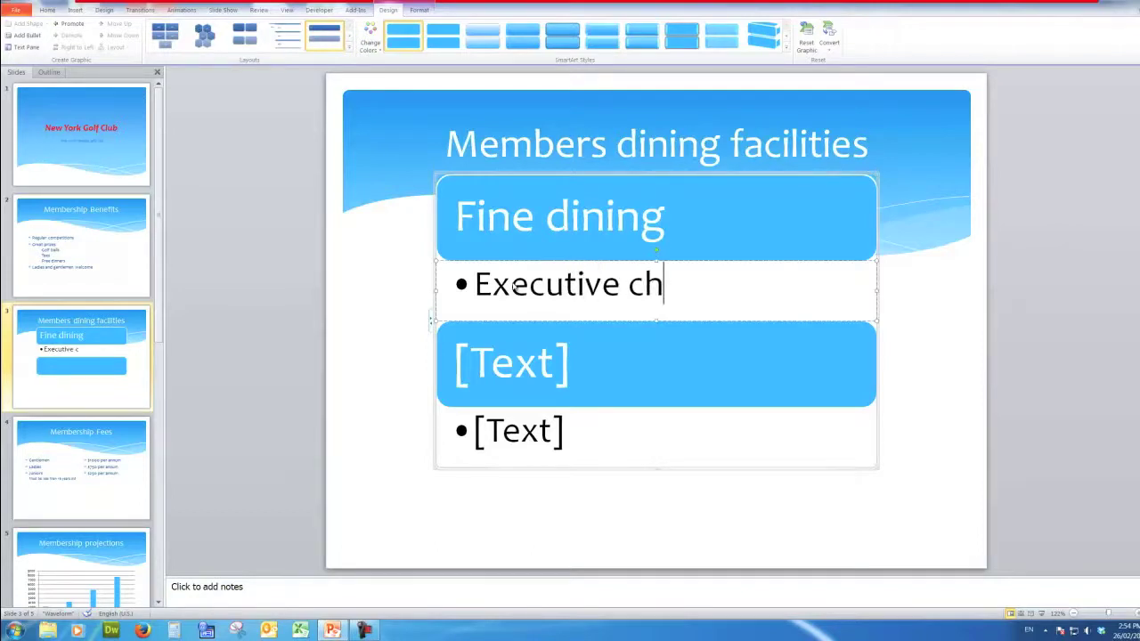
pyautogui.write('ef')
# - Fill in the second SmartArt heading with "Vegetarian meals available" and its bullet with "Only freshest produce used"
pyautogui.click(504, 364)
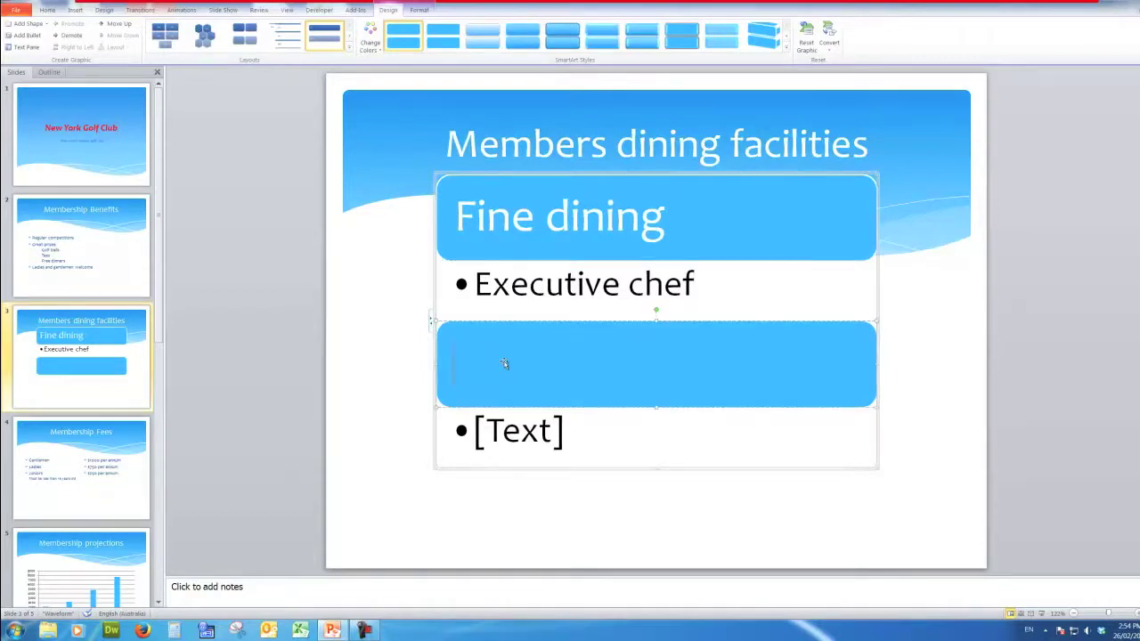
pyautogui.write('Vegeta')
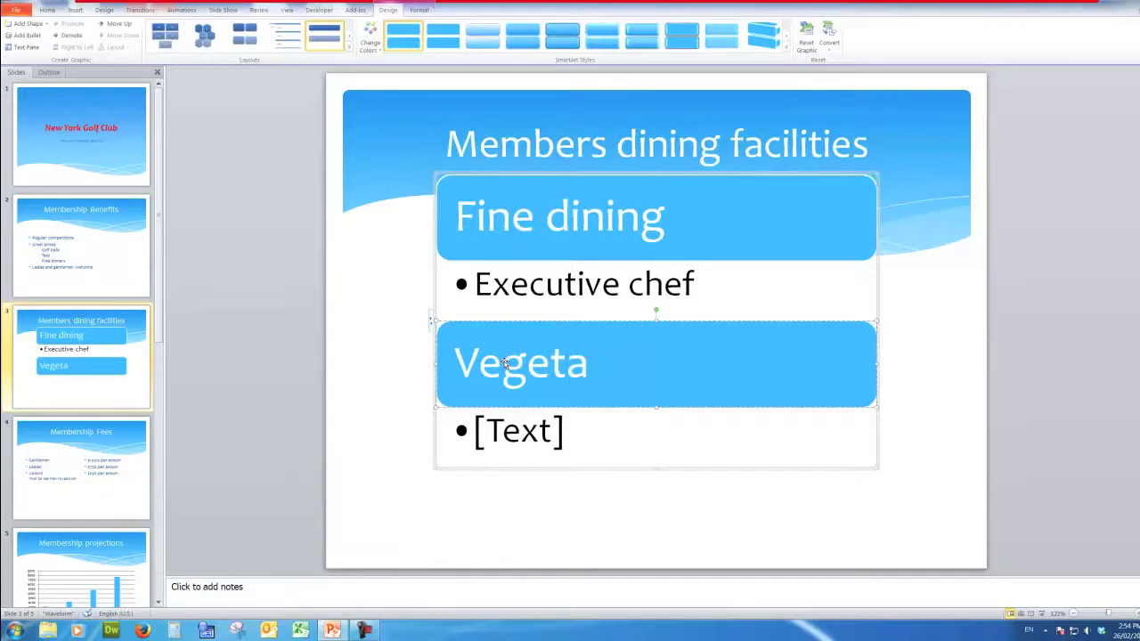
pyautogui.write('rian ')
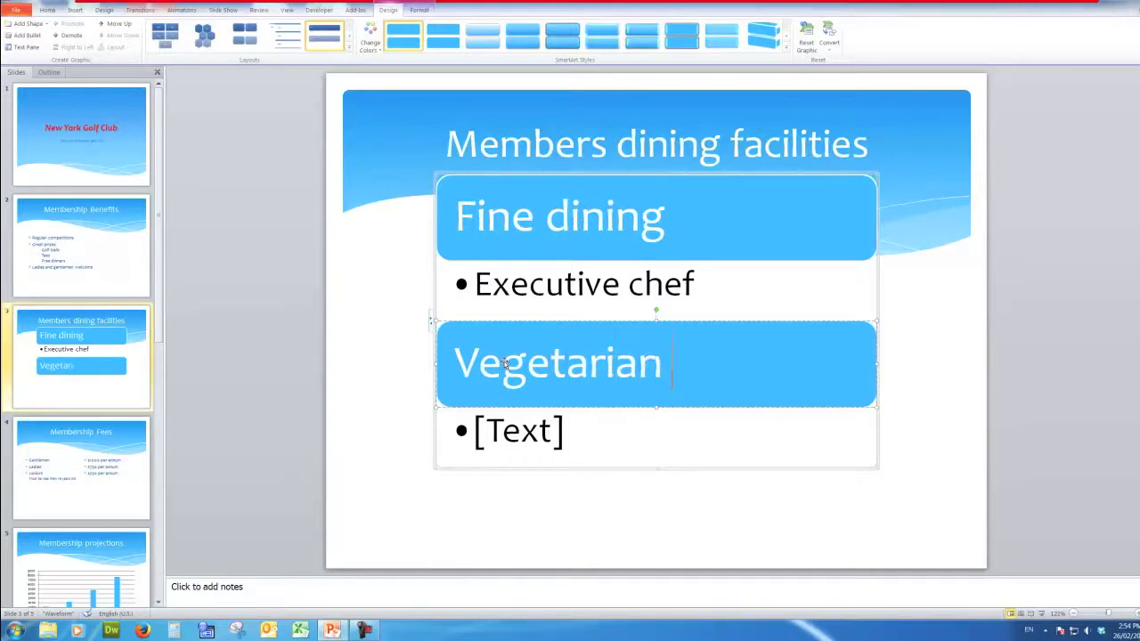
pyautogui.write('meals av')
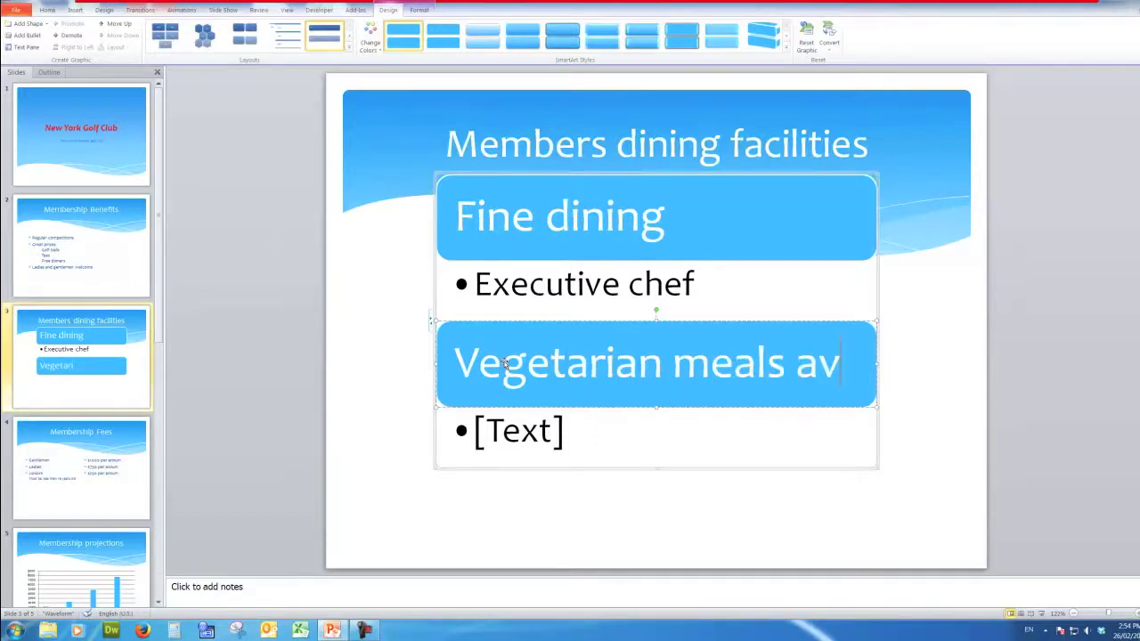
pyautogui.write('ailable')
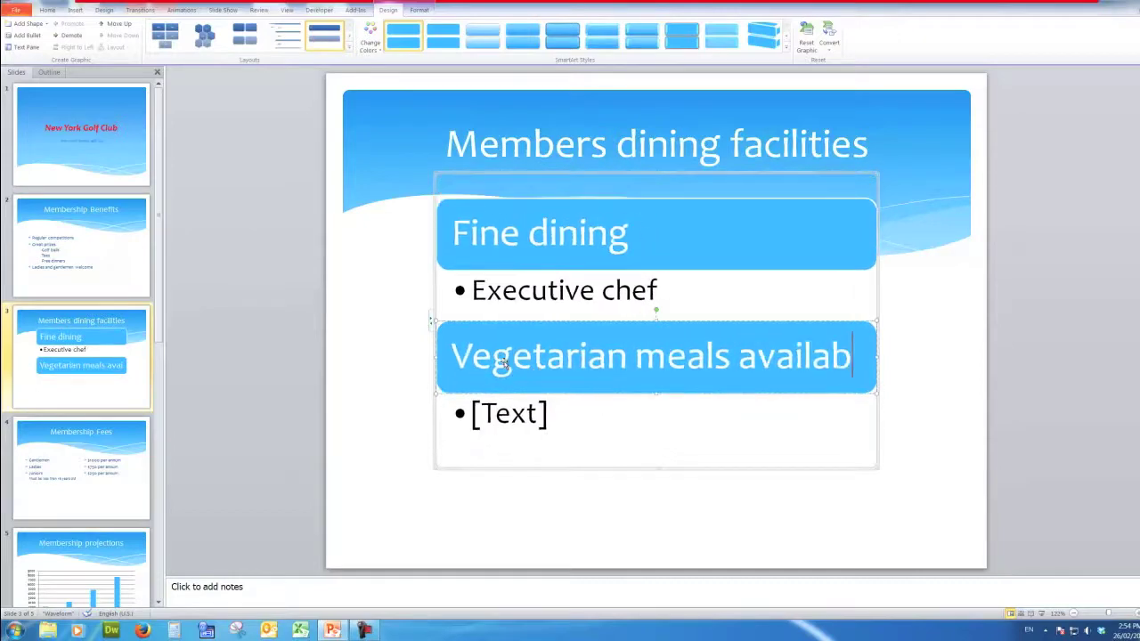
pyautogui.click(503, 410)
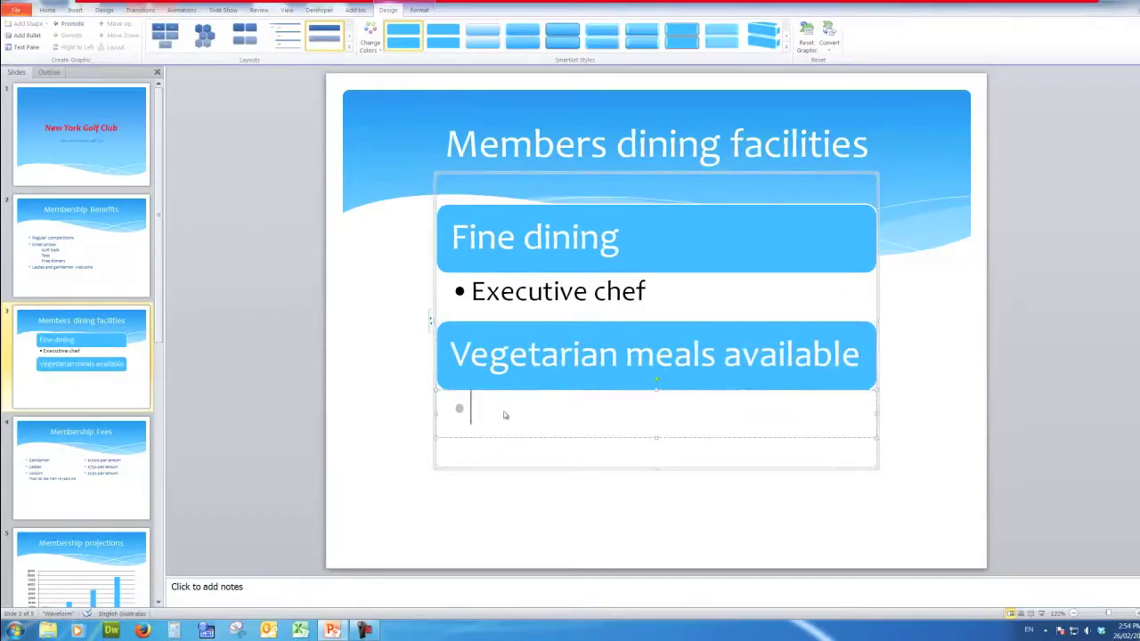
pyautogui.write('Only freshest ')
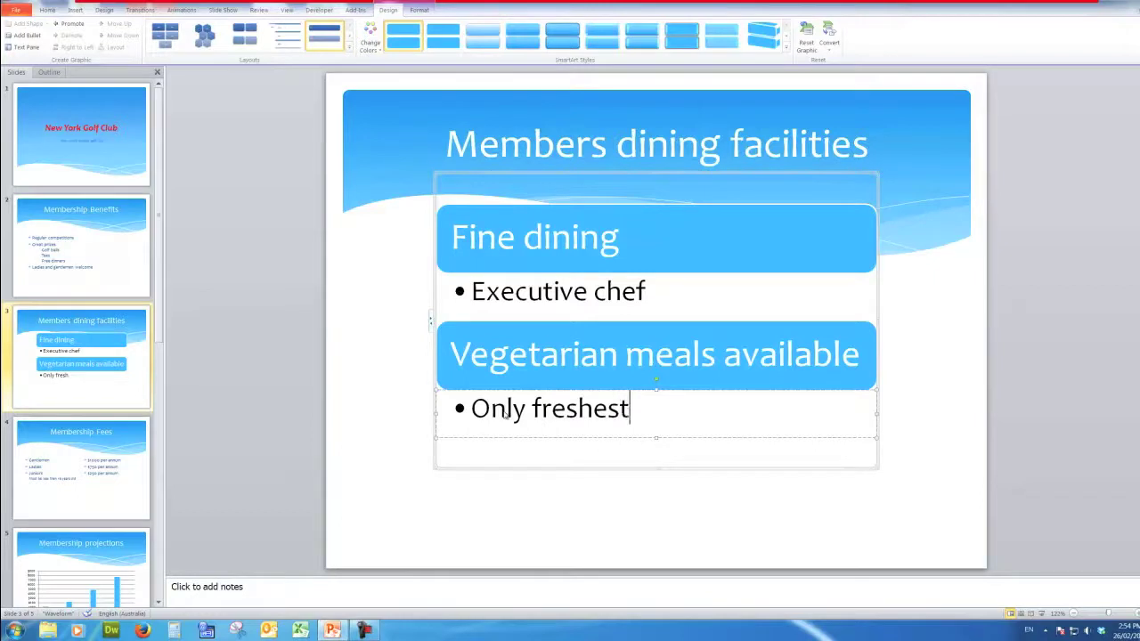
pyautogui.write('produc')
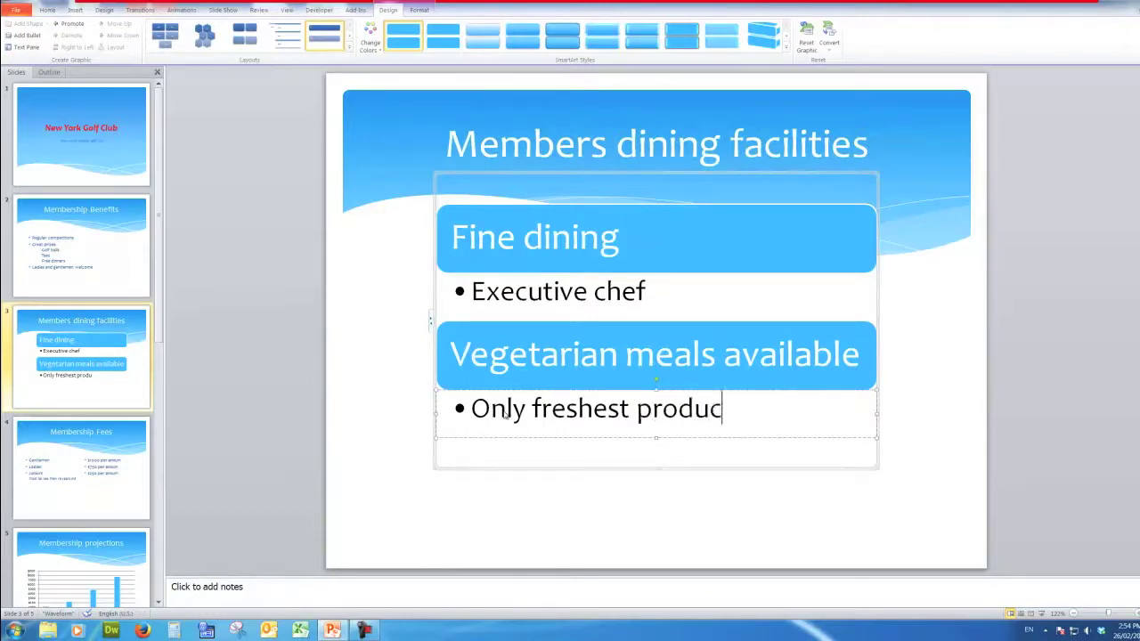
pyautogui.write('e used')
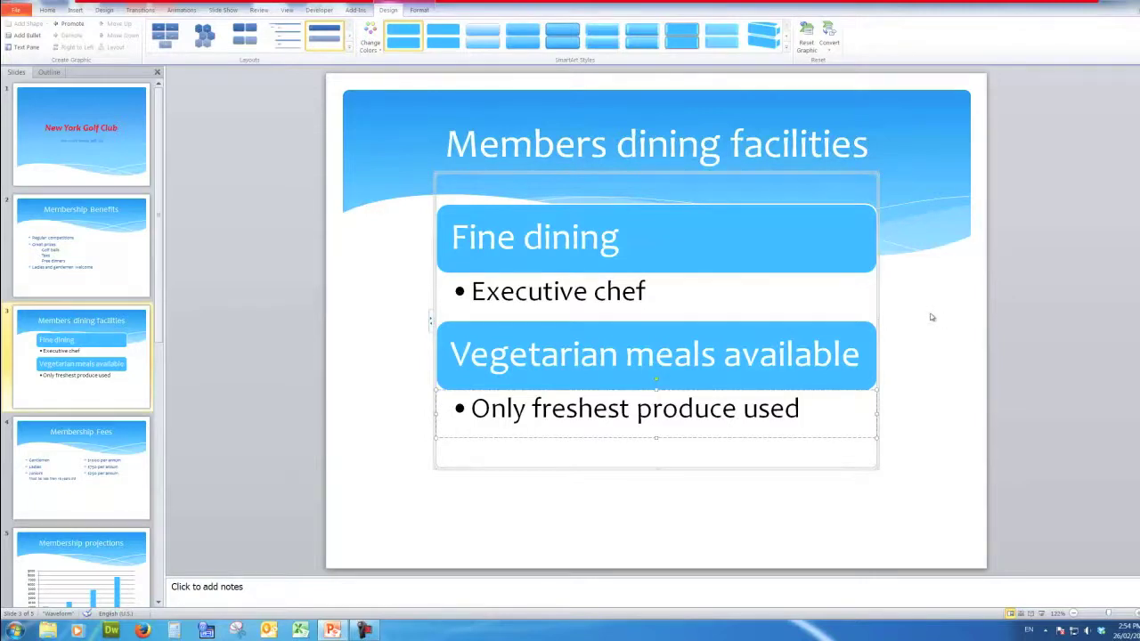
# - Move the whole SmartArt graphic down so it sits clear of the slide's title banner, and deselect it
pyautogui.click(575, 174)
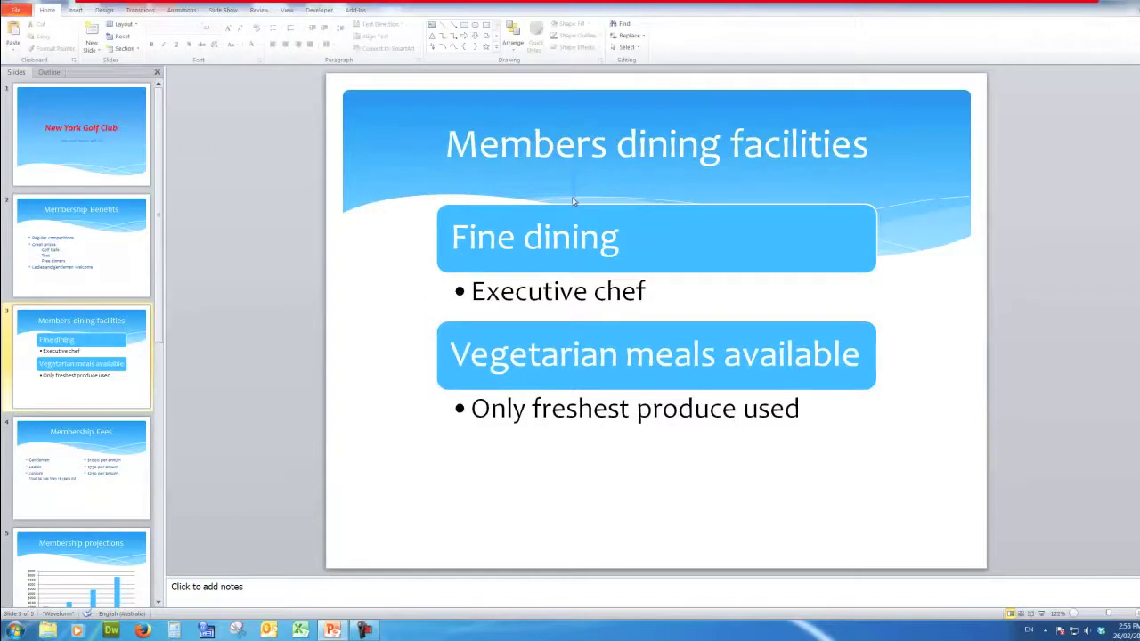
pyautogui.click(839, 249)
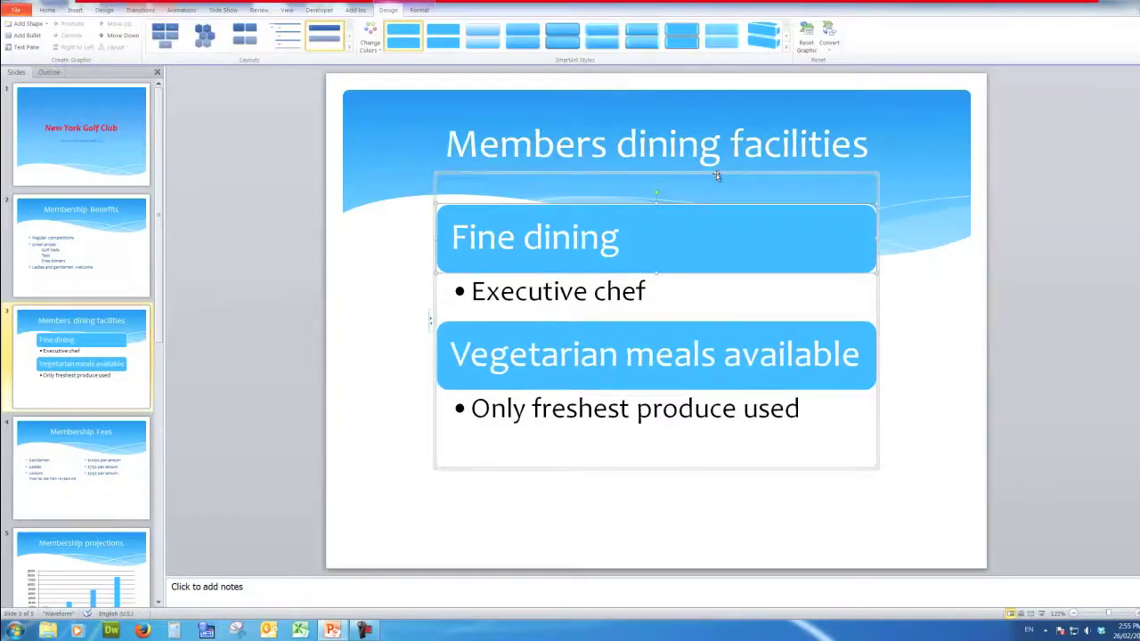
pyautogui.moveTo(716, 173); pyautogui.dragTo(715, 221)
pyautogui.click(948, 275)
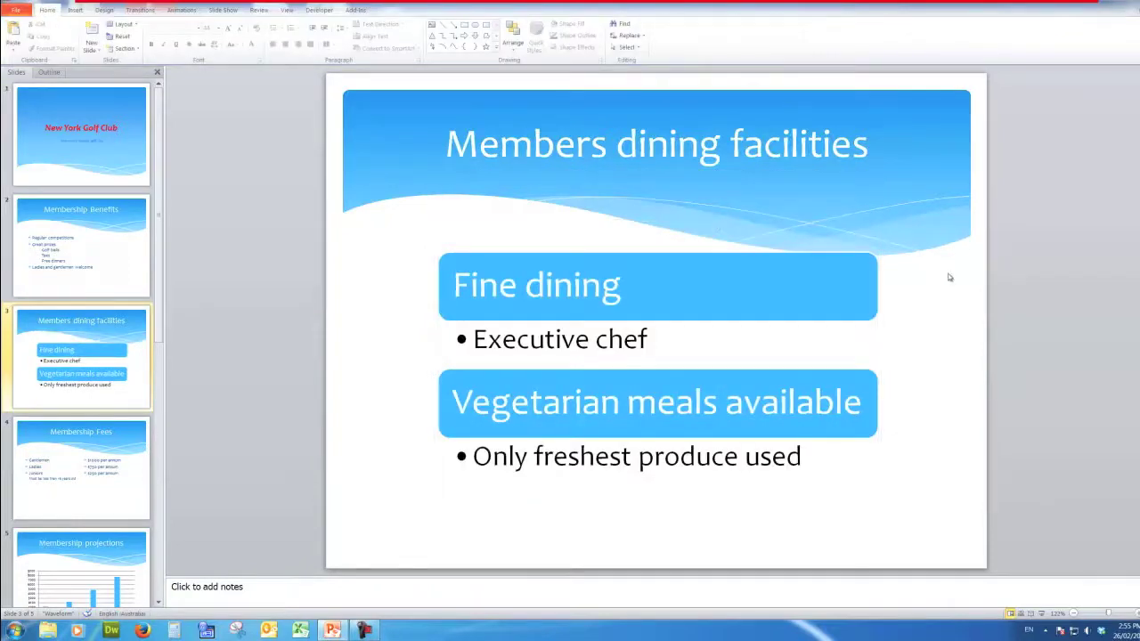